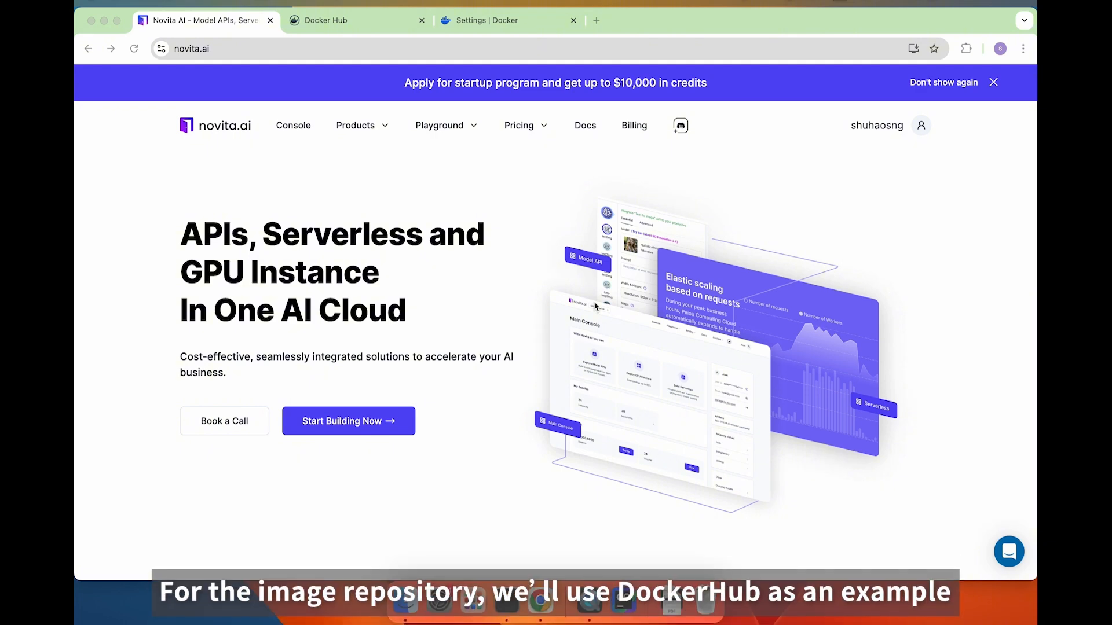
Switch from the Novita AI homepage to the Docker Hub Explore tab.
click(358, 22)
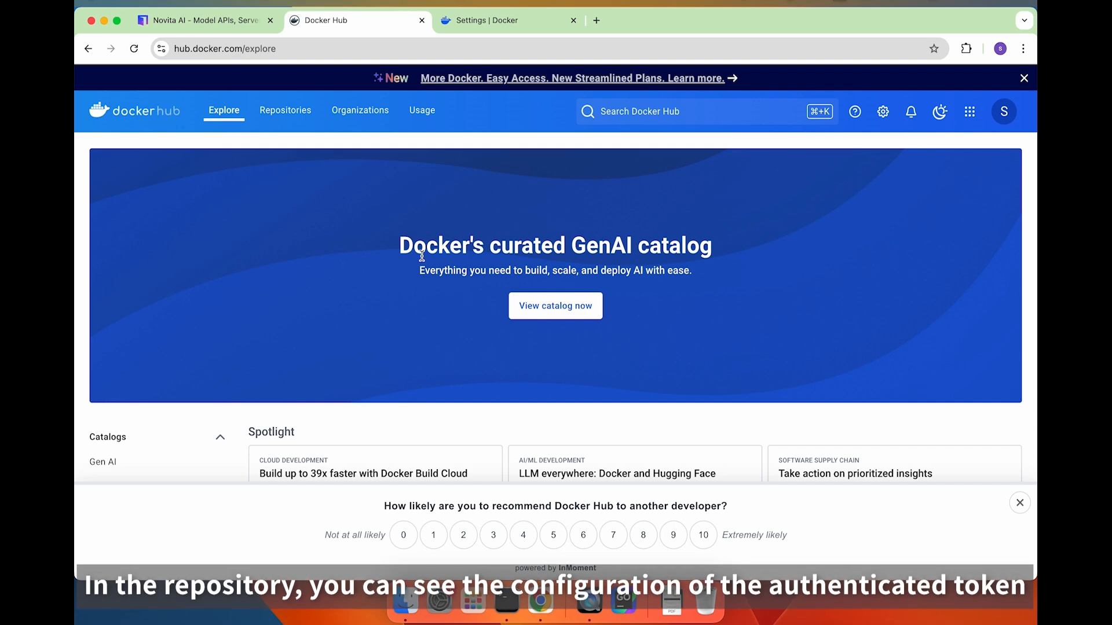
Go to Docker Hub account settings' personal access tokens and start a new token.
click(1002, 116)
click(772, 224)
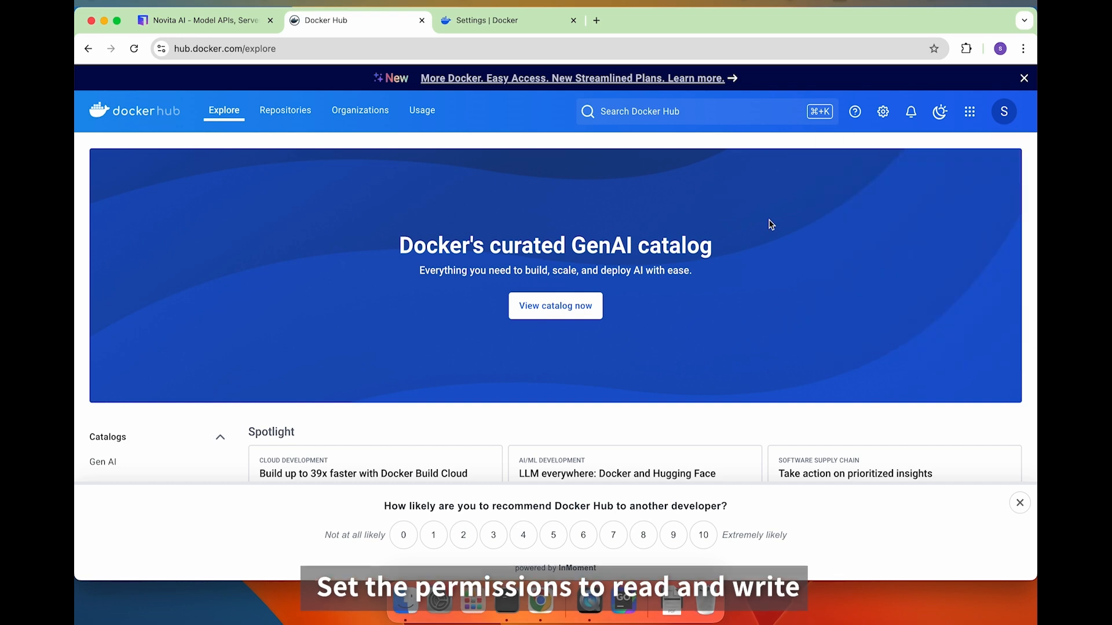
click(1005, 125)
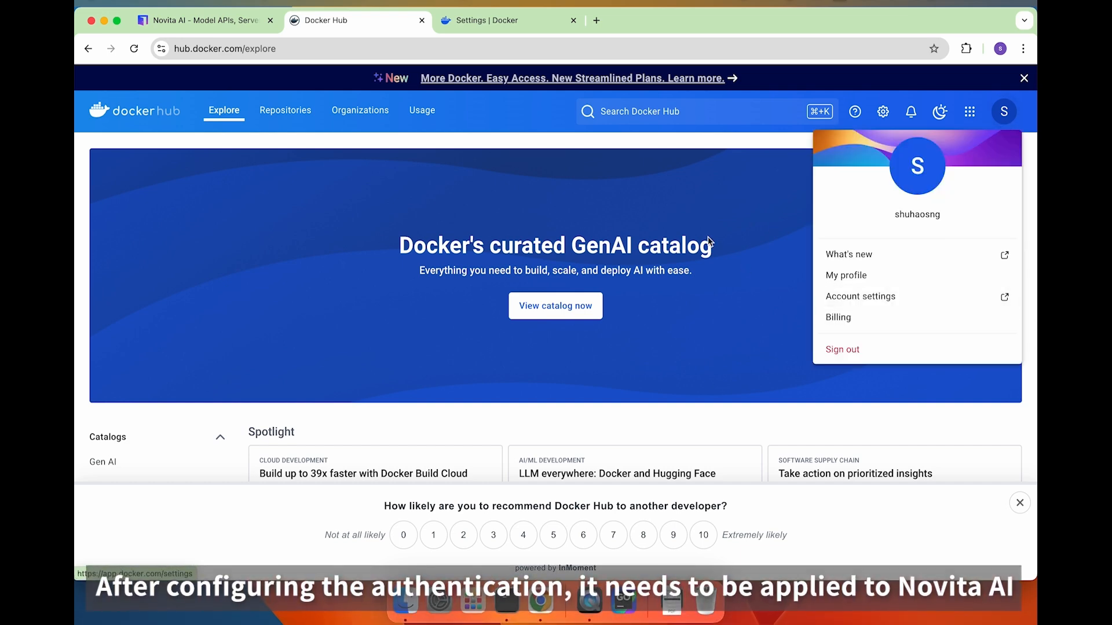
click(526, 27)
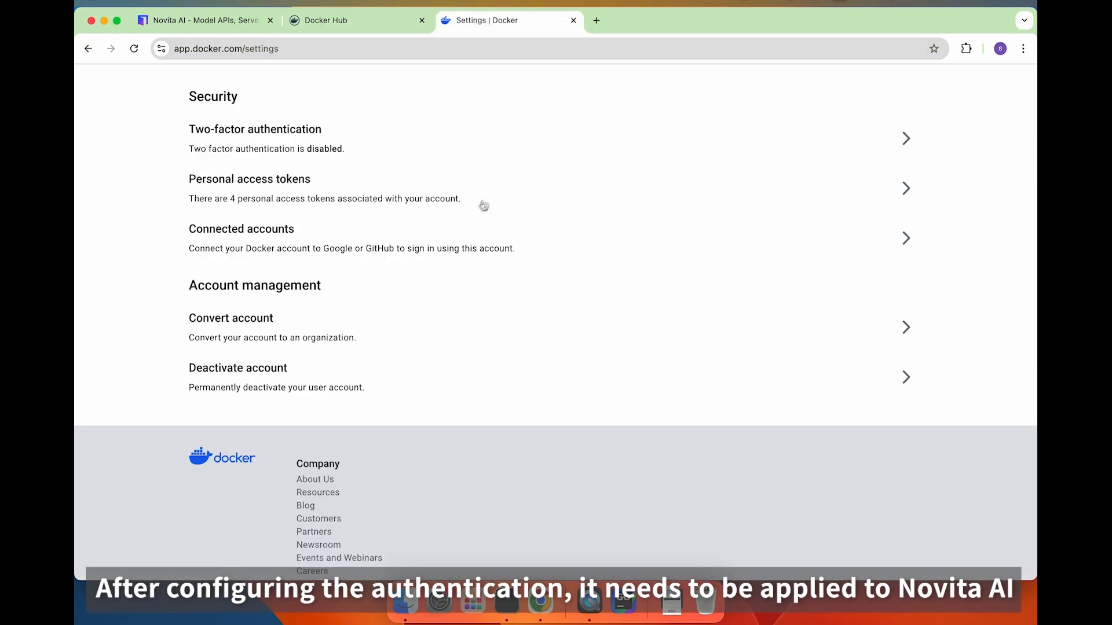
click(302, 189)
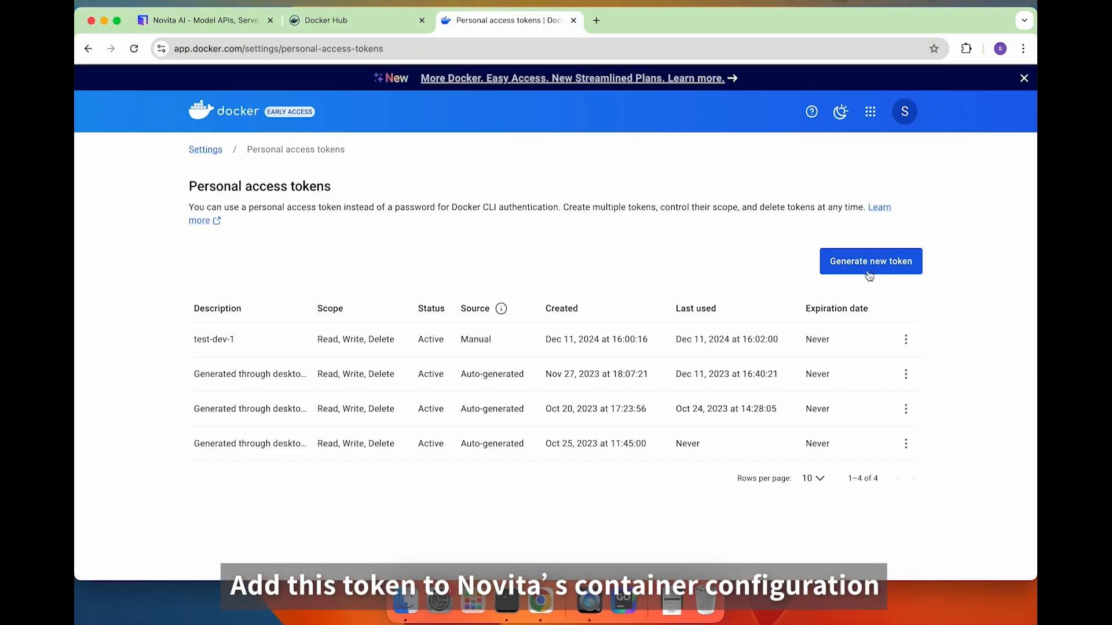
click(874, 277)
Generate token test-dev with no expiration and Read, Write, Delete access.
click(384, 269)
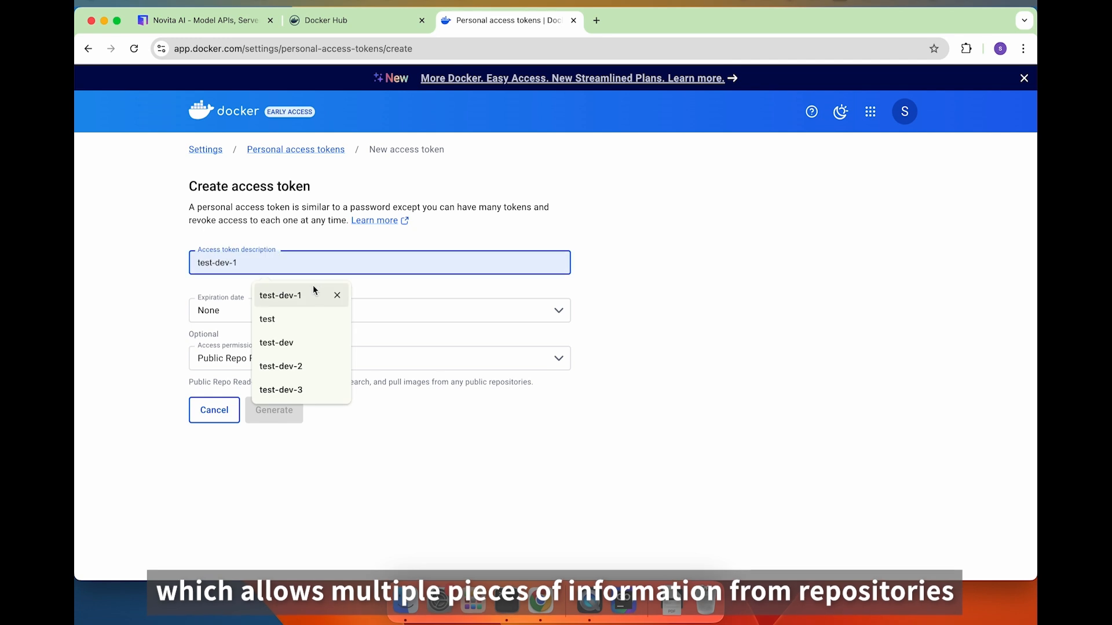
click(295, 355)
click(284, 357)
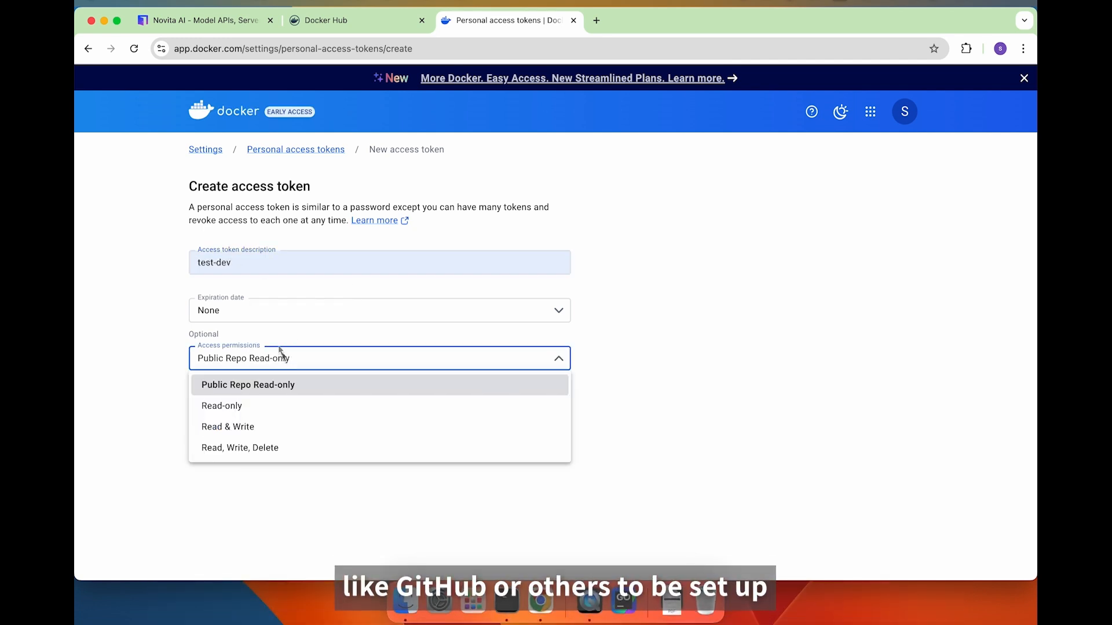
click(276, 328)
click(276, 314)
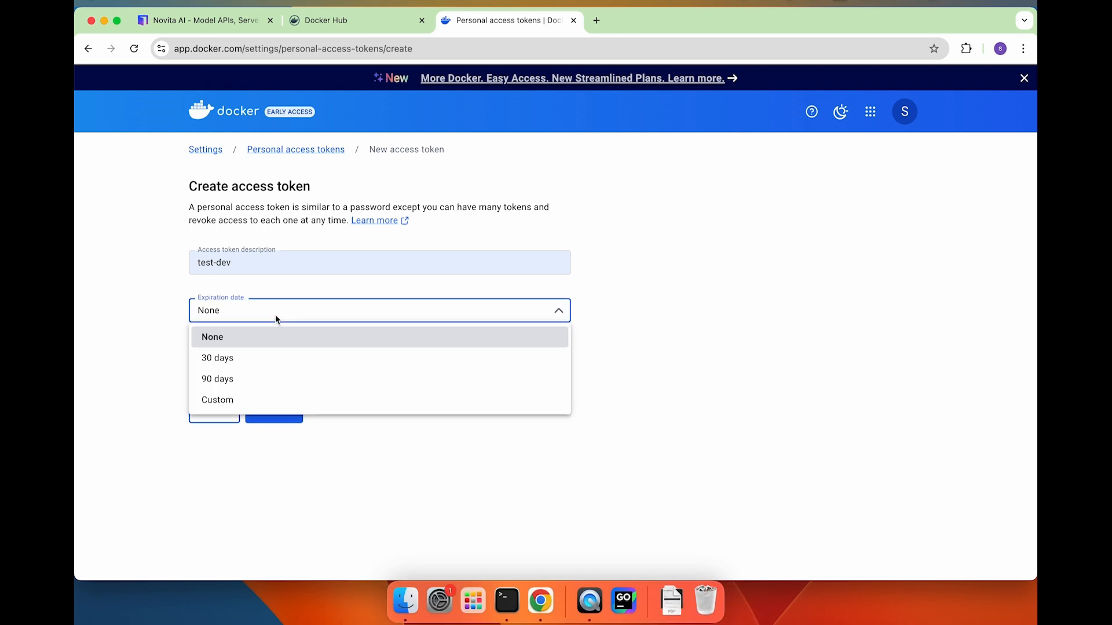
click(174, 331)
click(269, 355)
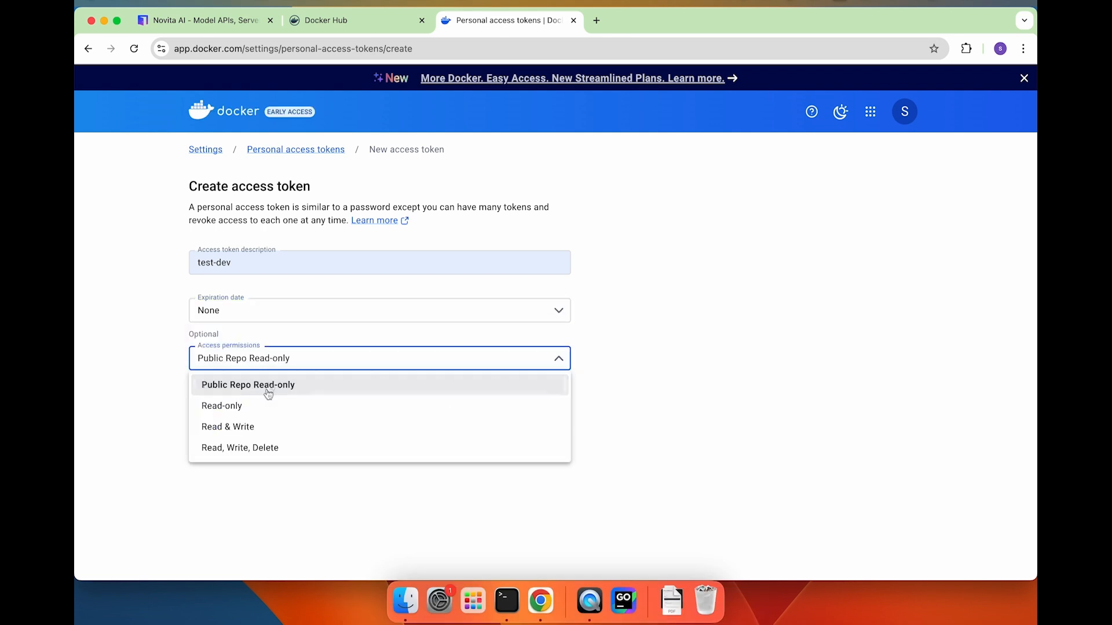
click(246, 450)
click(286, 409)
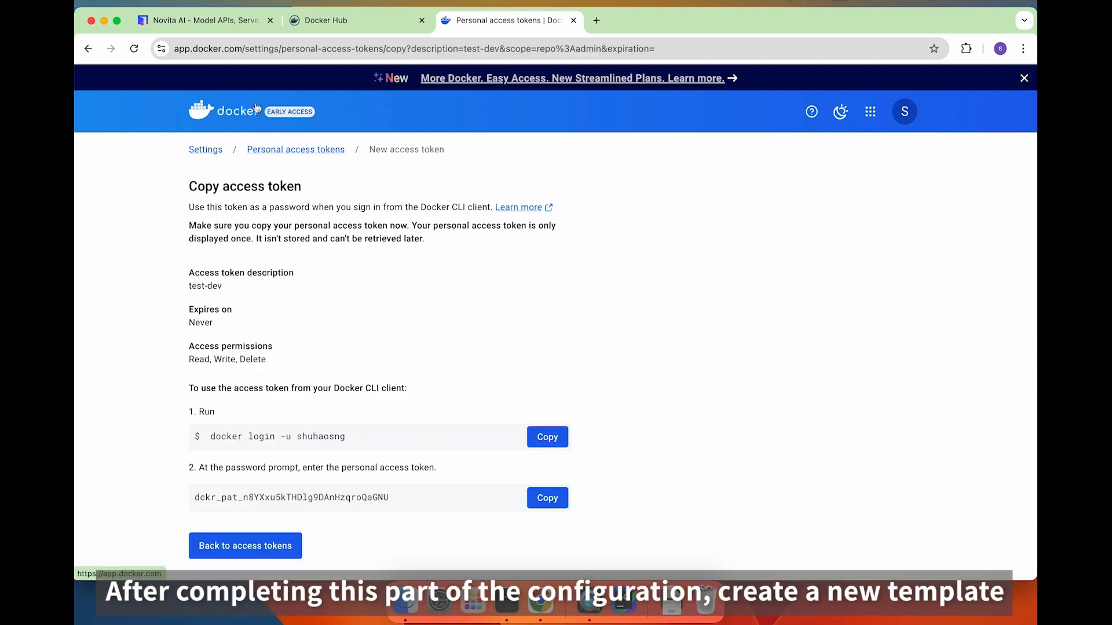
click(203, 21)
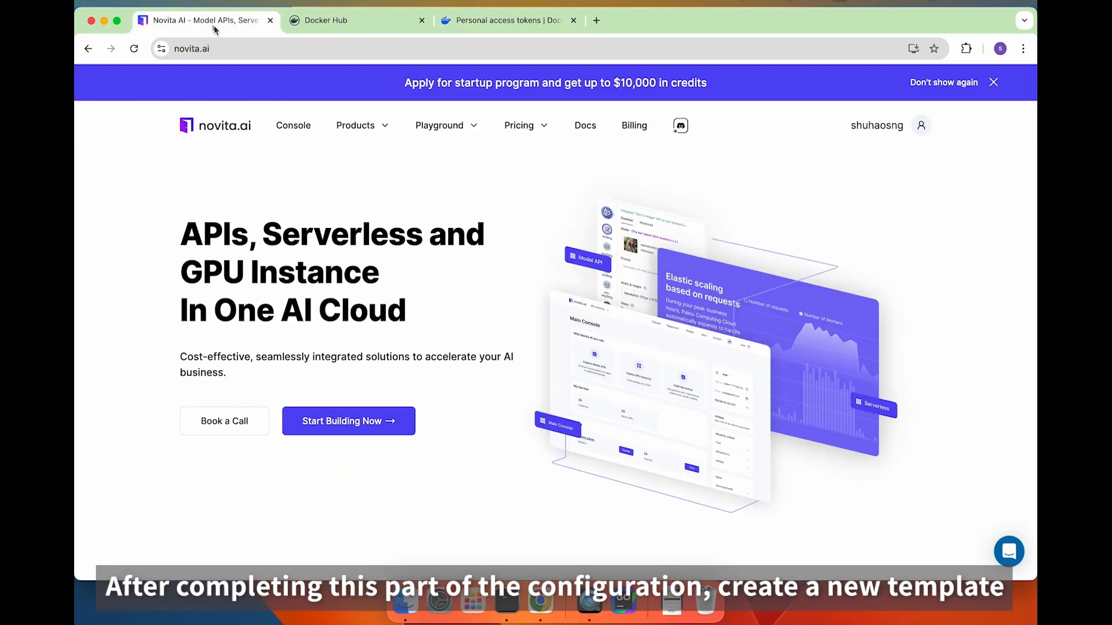
From the Novita console, reach GPU instance settings and begin adding a container registry credential.
click(294, 133)
click(459, 364)
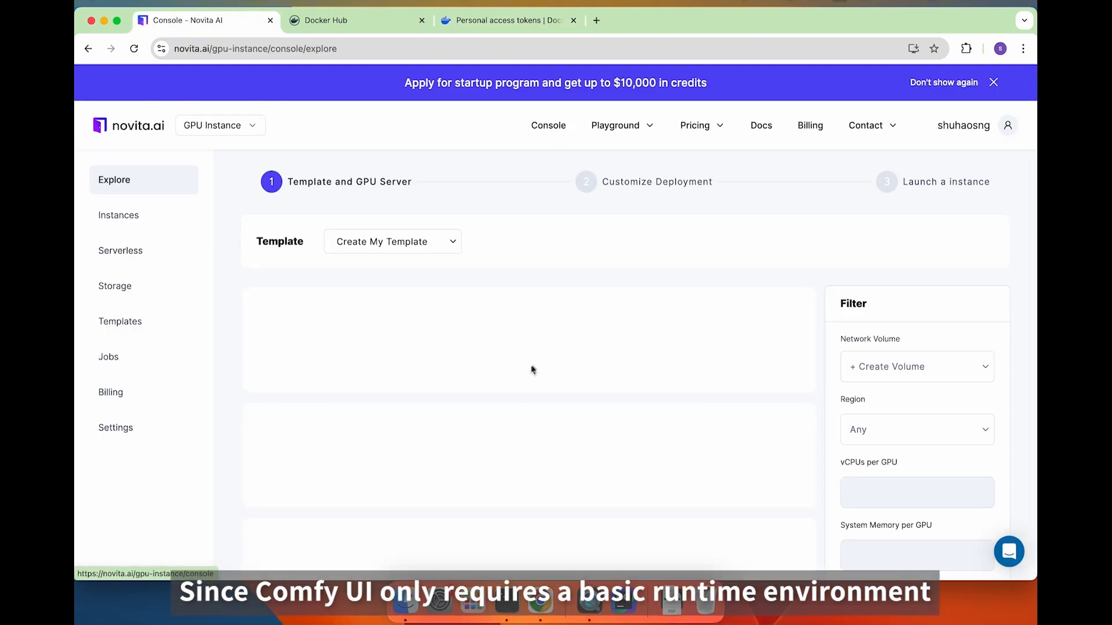
click(141, 433)
scroll(417, 398, down, 3)
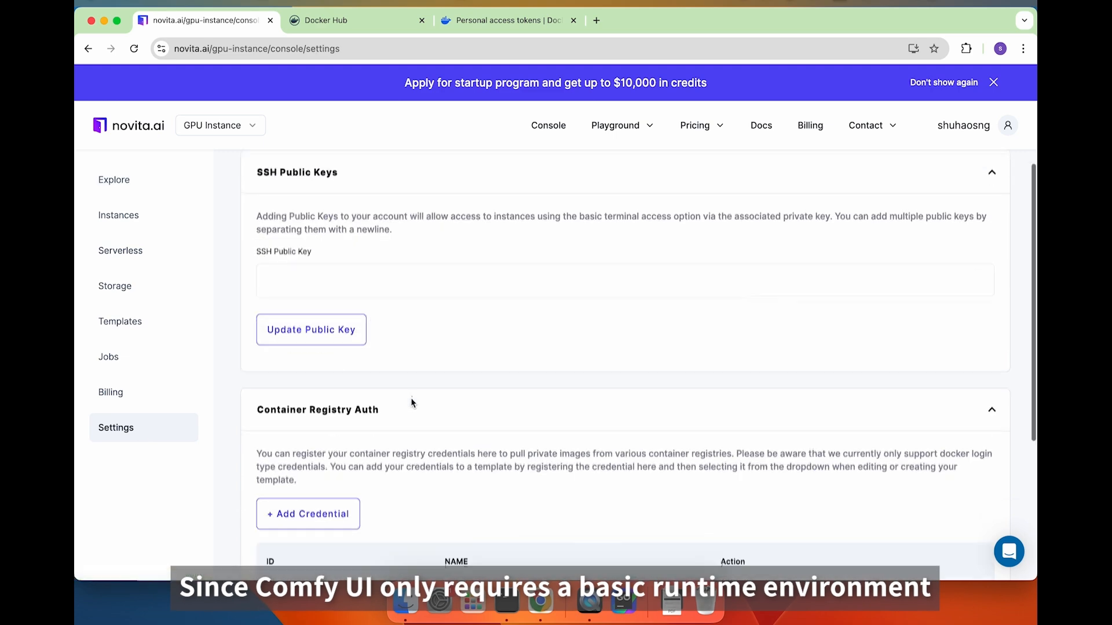
scroll(430, 397, down, 2)
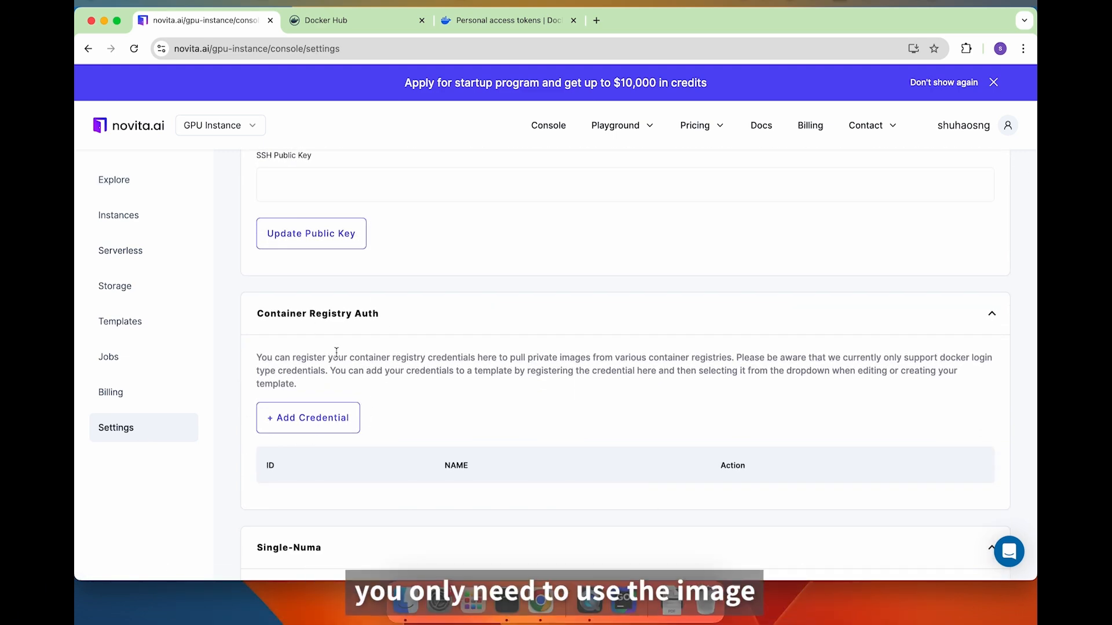
click(318, 421)
Name the credential dockerhub and fill in the Docker Hub username.
click(463, 210)
click(496, 296)
click(472, 281)
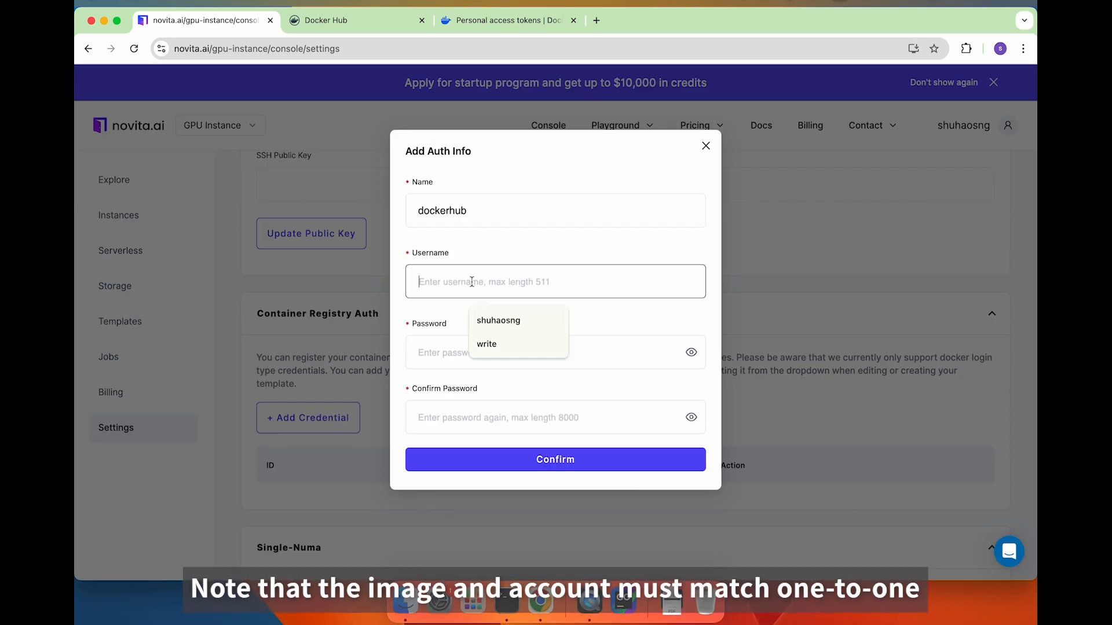
click(489, 320)
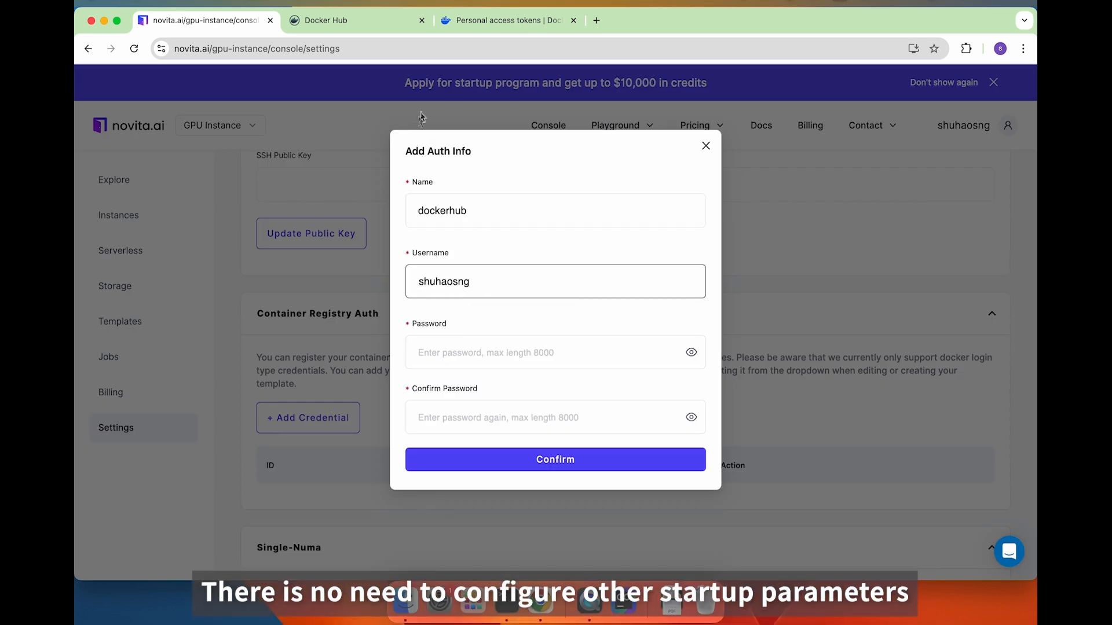
Paste the test-dev access token into both password fields and save the credential.
click(497, 23)
click(541, 496)
click(194, 22)
click(442, 345)
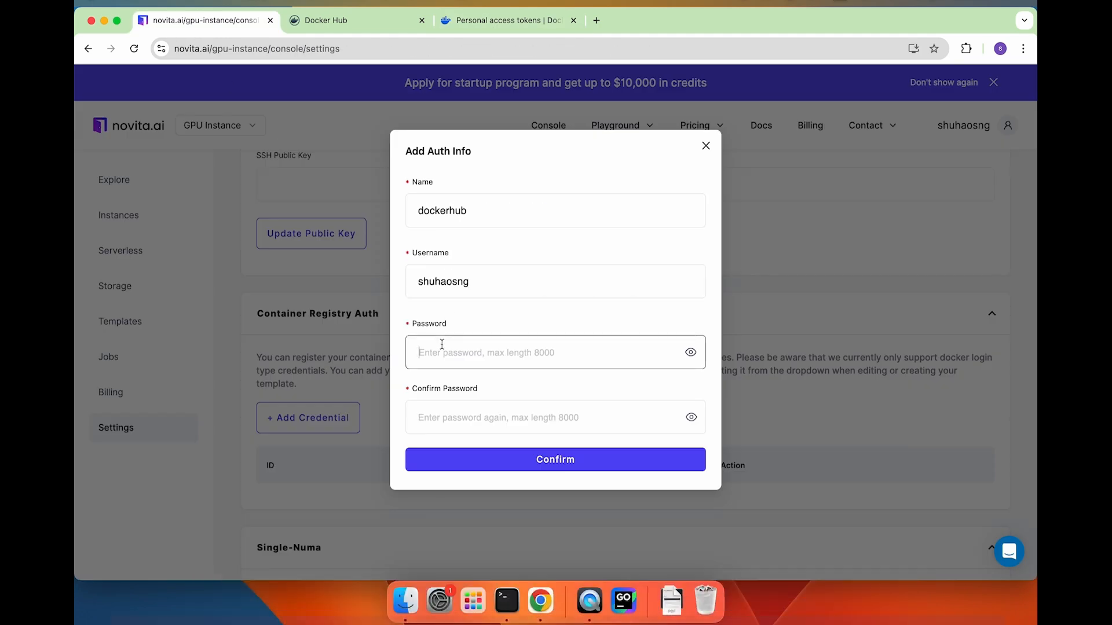
key(cmd+v)
click(485, 417)
key(cmd+v)
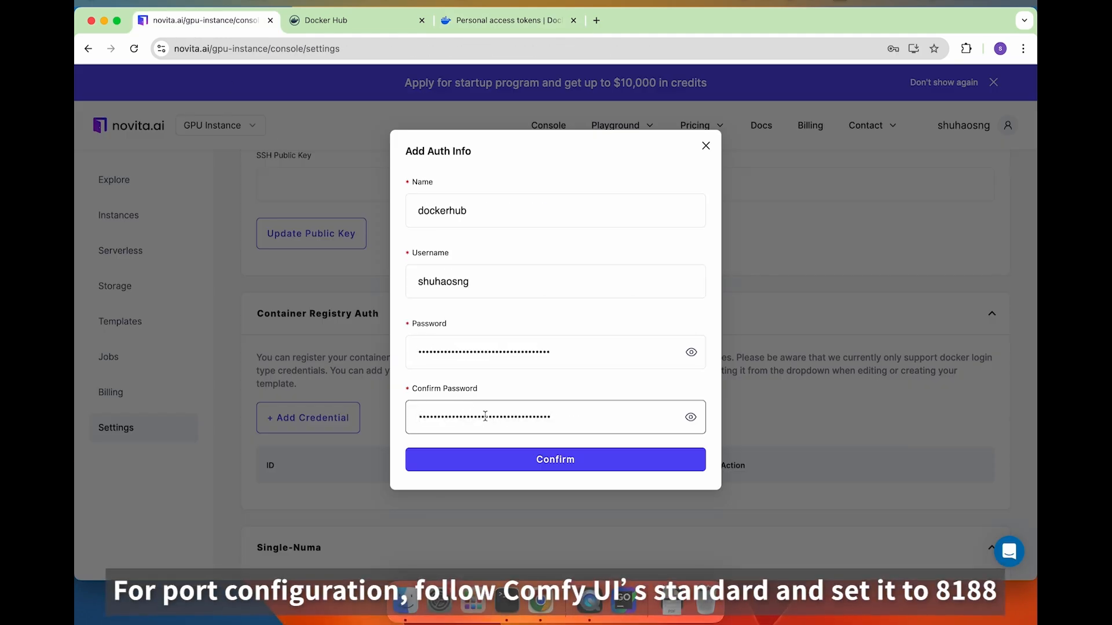
click(488, 460)
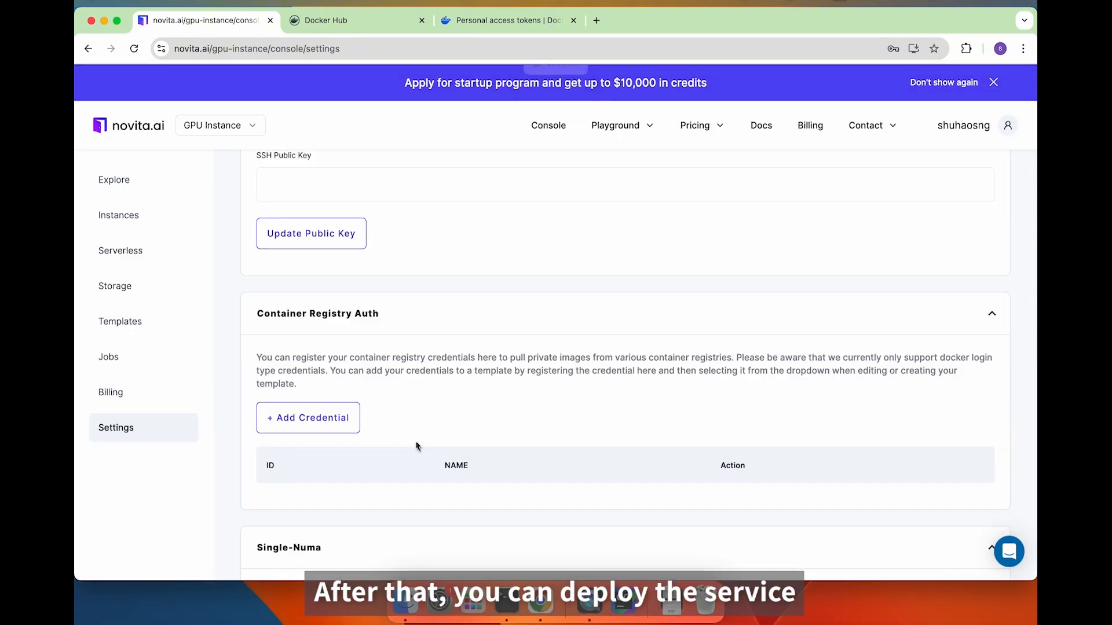
click(121, 318)
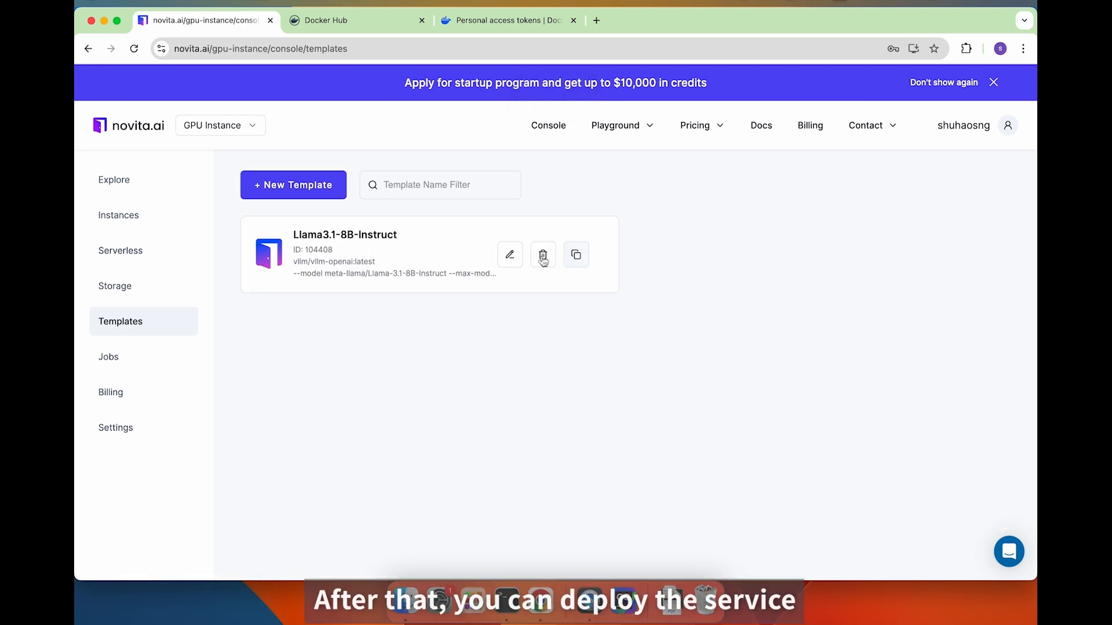
Start a new template named confyui-base using the comfyui:base image and dockerhub credential.
click(327, 190)
drag(476, 230, 281, 215)
text(c)
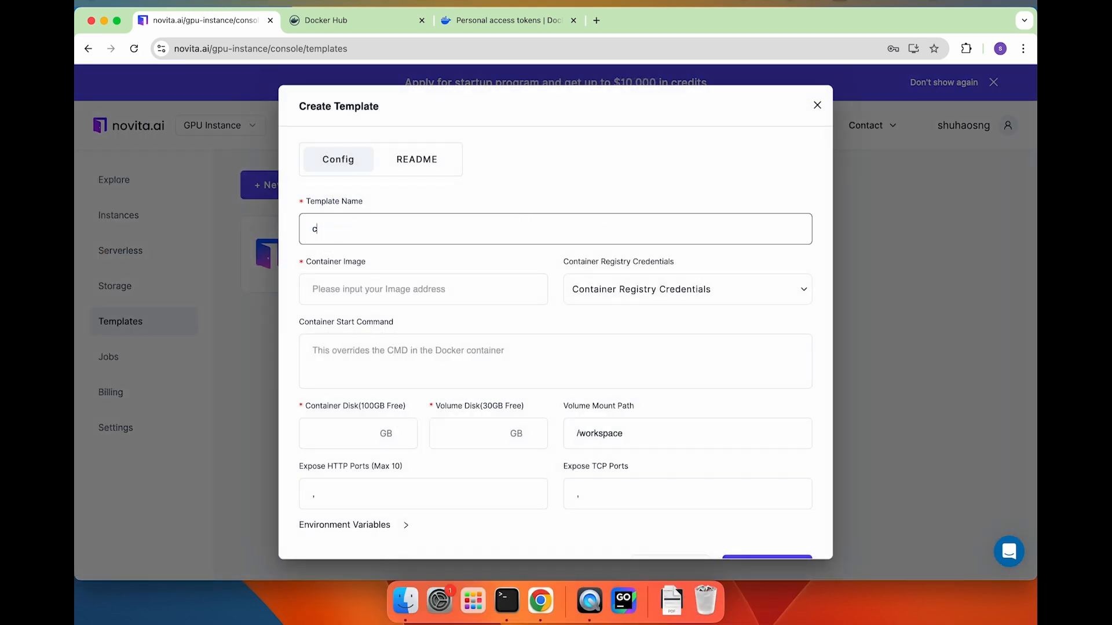
text(onfyui-base)
key(super+Tab)
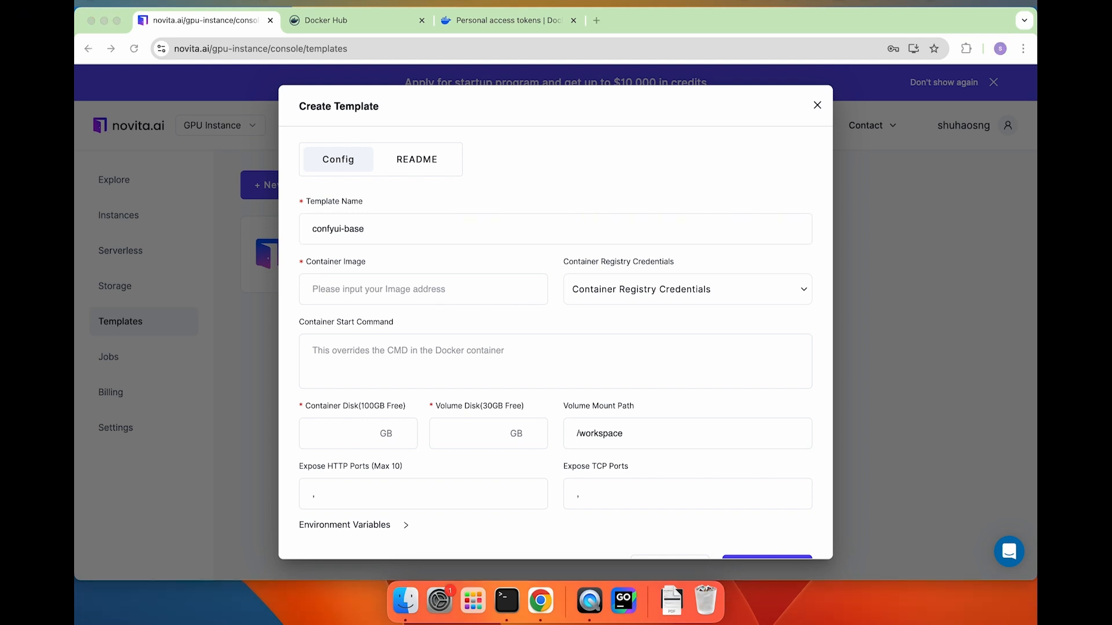
key(super+Tab)
click(423, 289)
text(shuhaosng/comfyui:base)
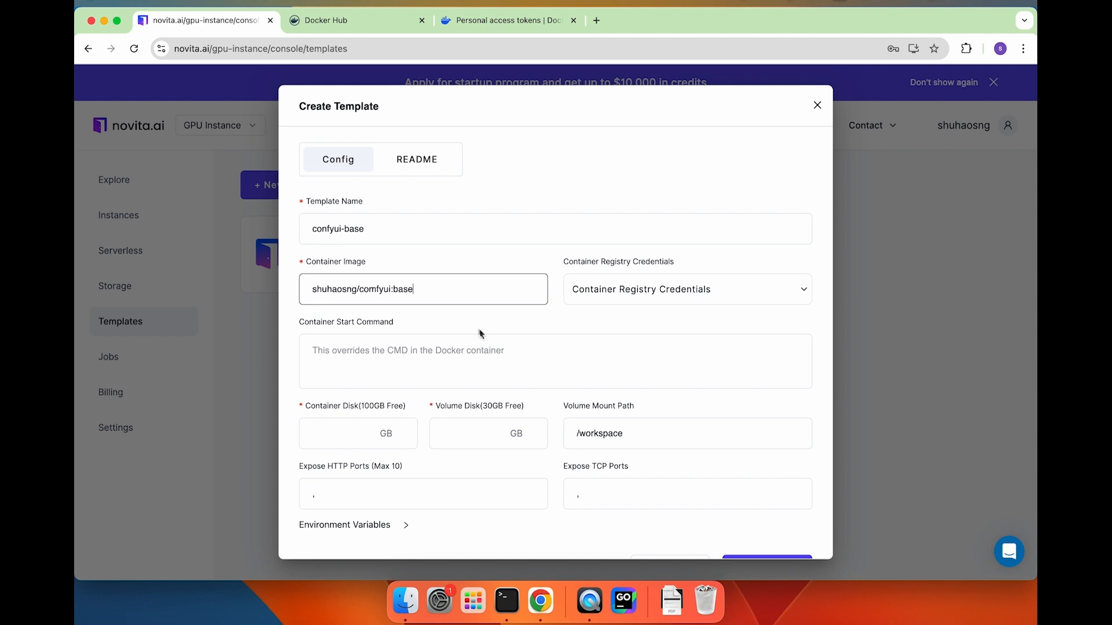
click(597, 295)
click(623, 336)
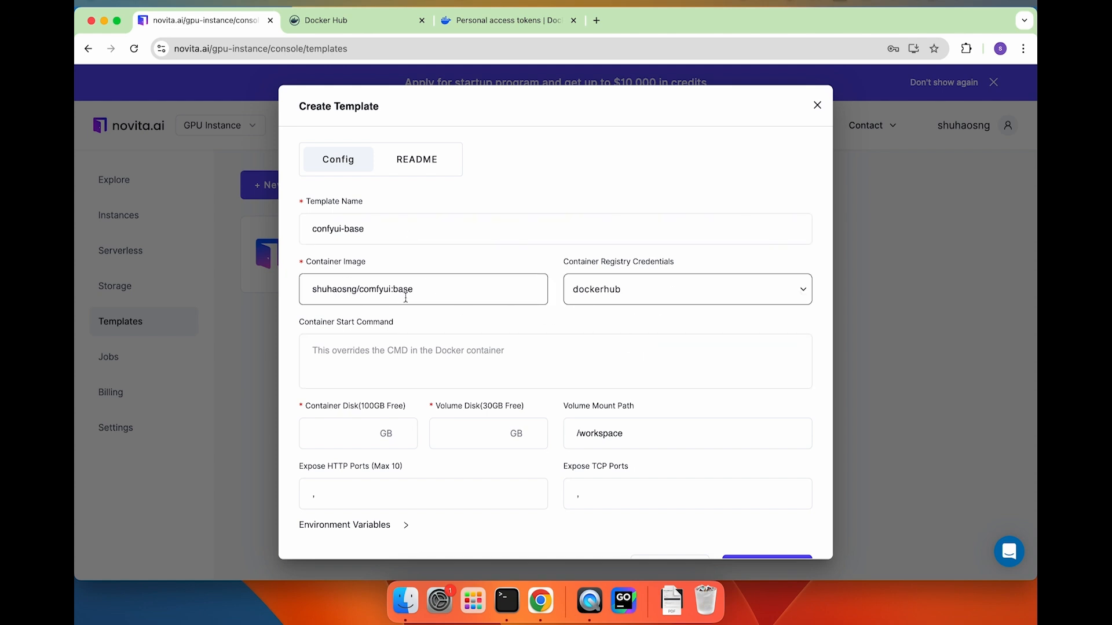
Set 100 GB container disk, 30 GB volume and HTTP port 8188, then save the template.
click(558, 336)
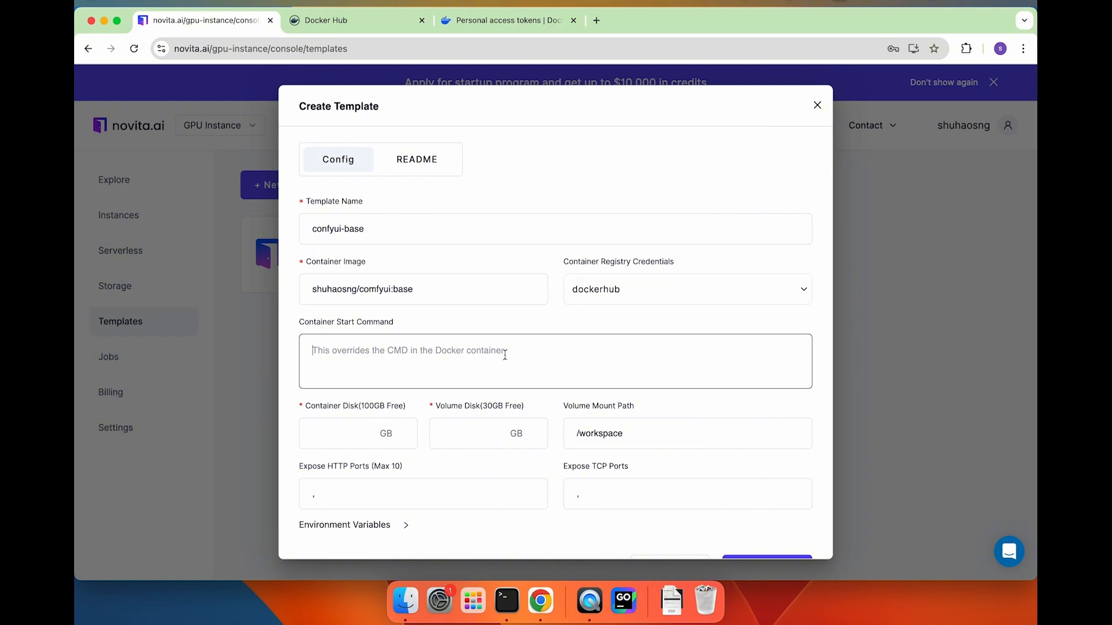
scroll(505, 355, down, 1)
click(356, 421)
text(10)
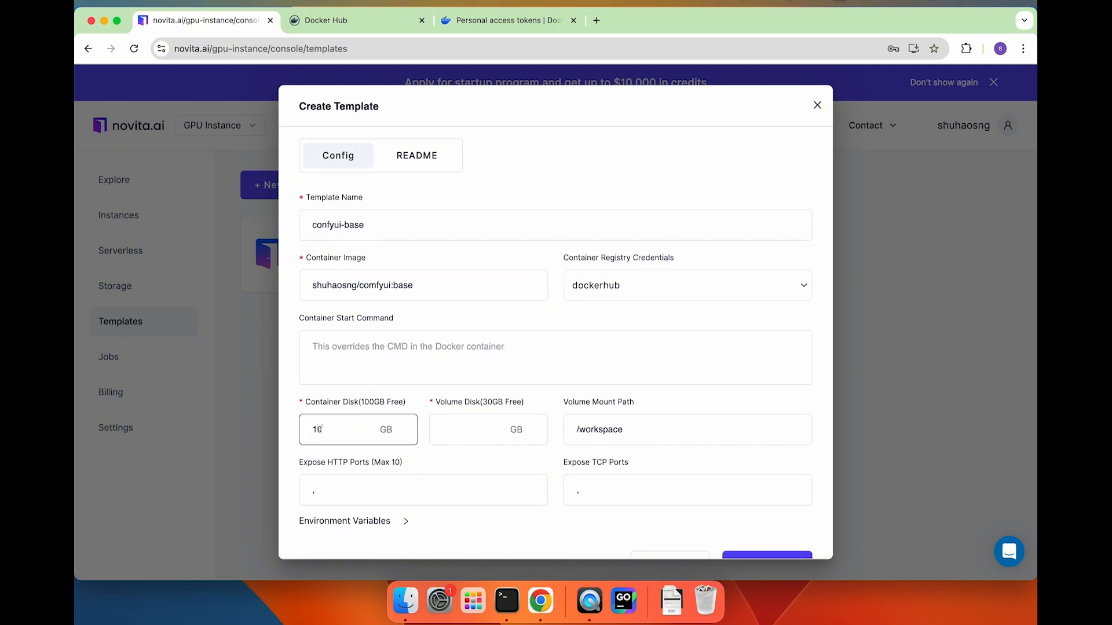
text(0)
click(488, 422)
text(30)
scroll(370, 405, down, 2)
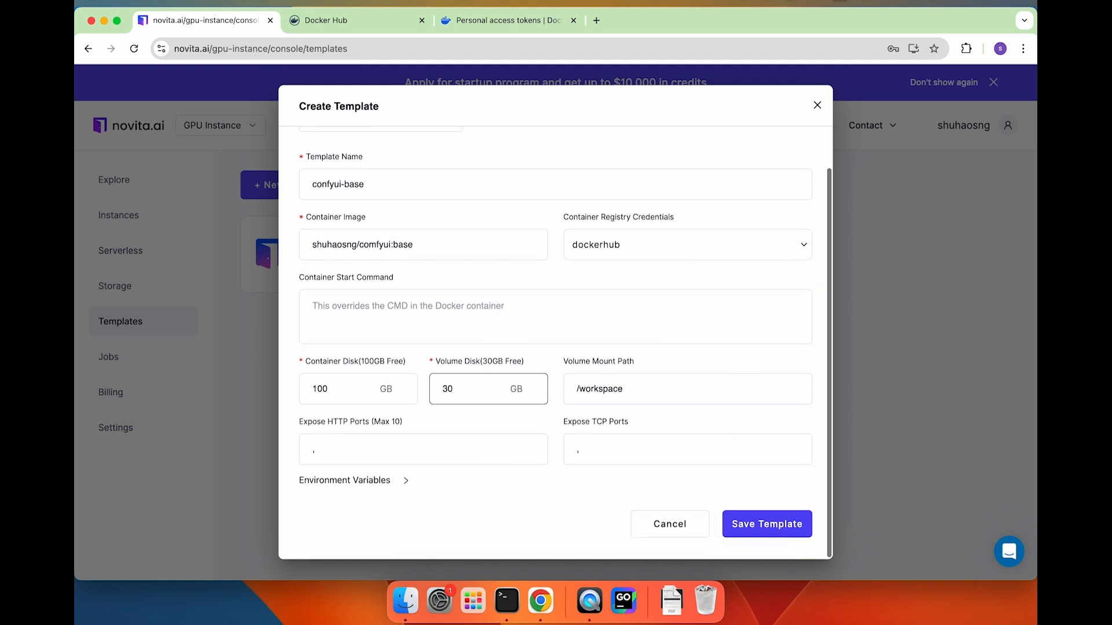
click(357, 451)
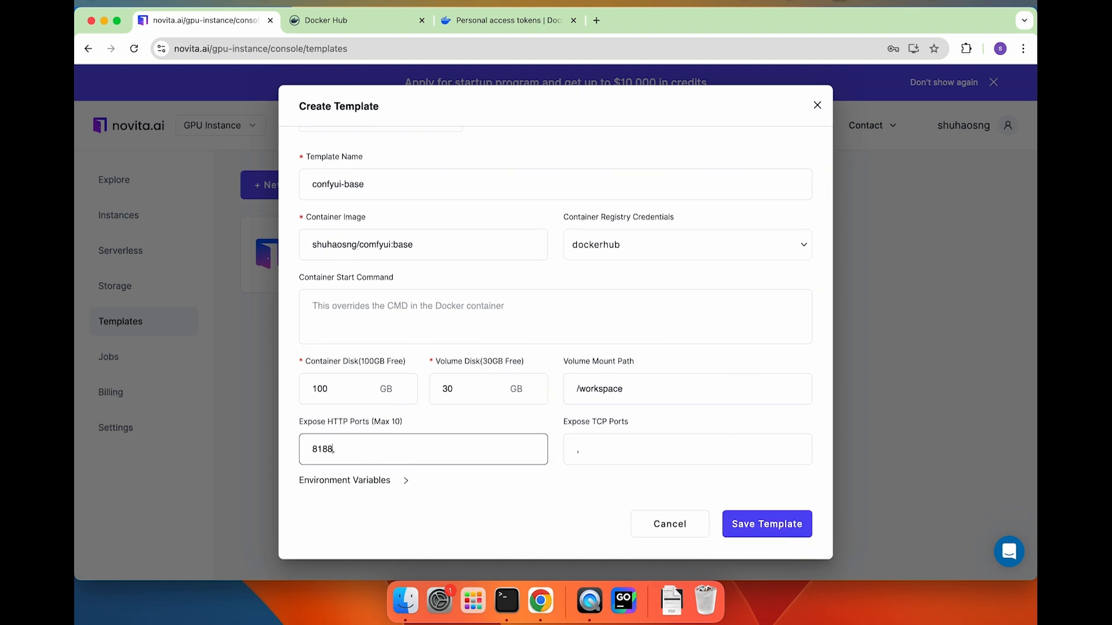
click(773, 525)
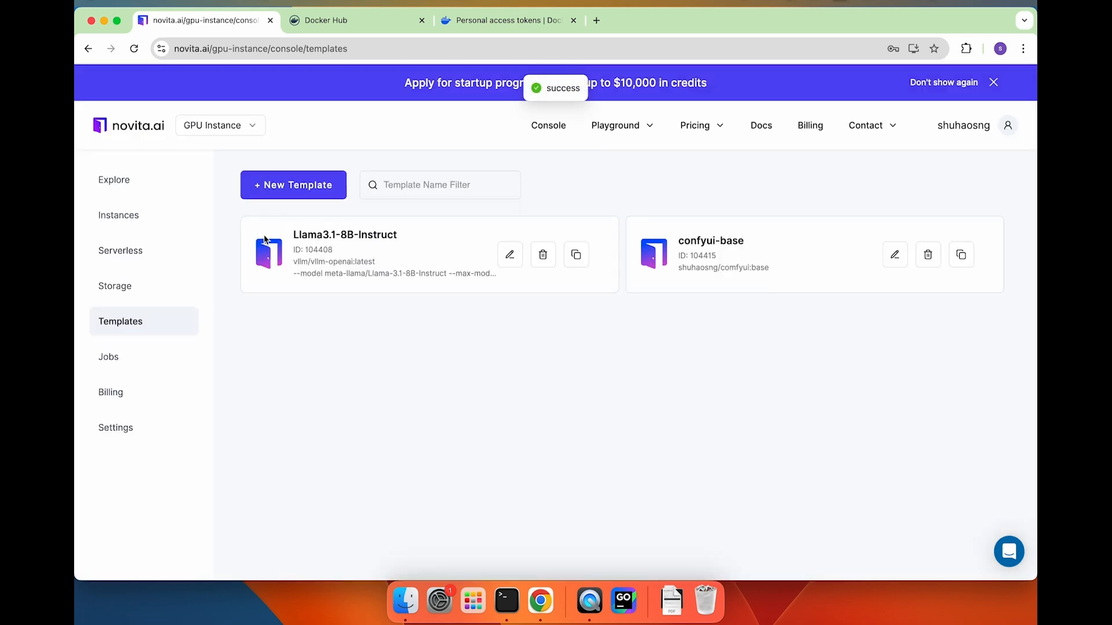
Choose the confyui-base template and filter GPU offers to region US-01.
click(143, 180)
click(788, 274)
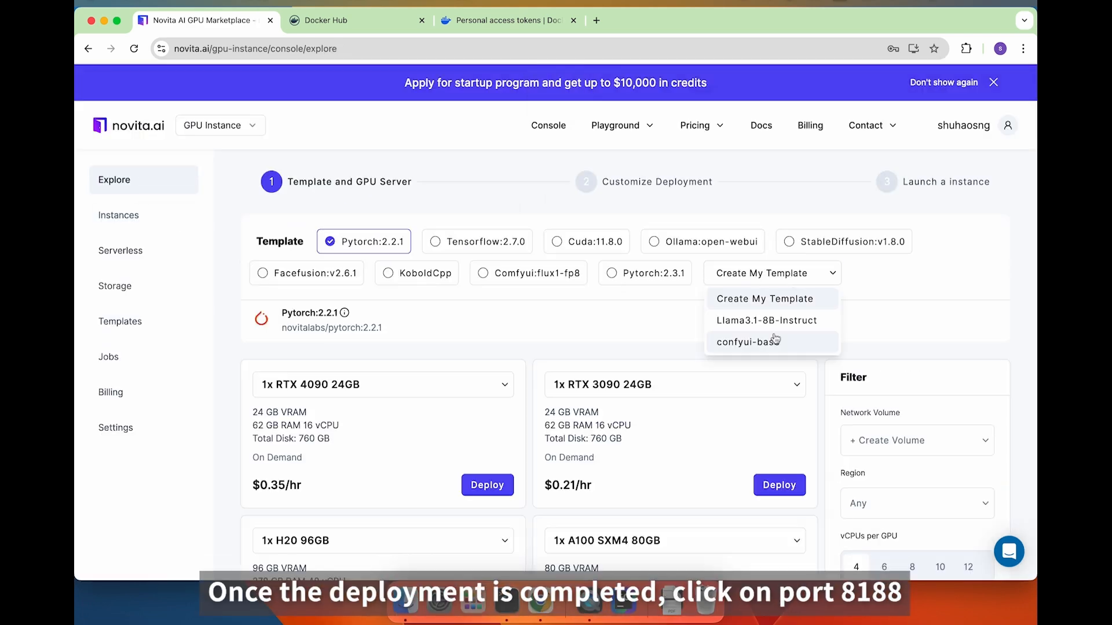
click(762, 341)
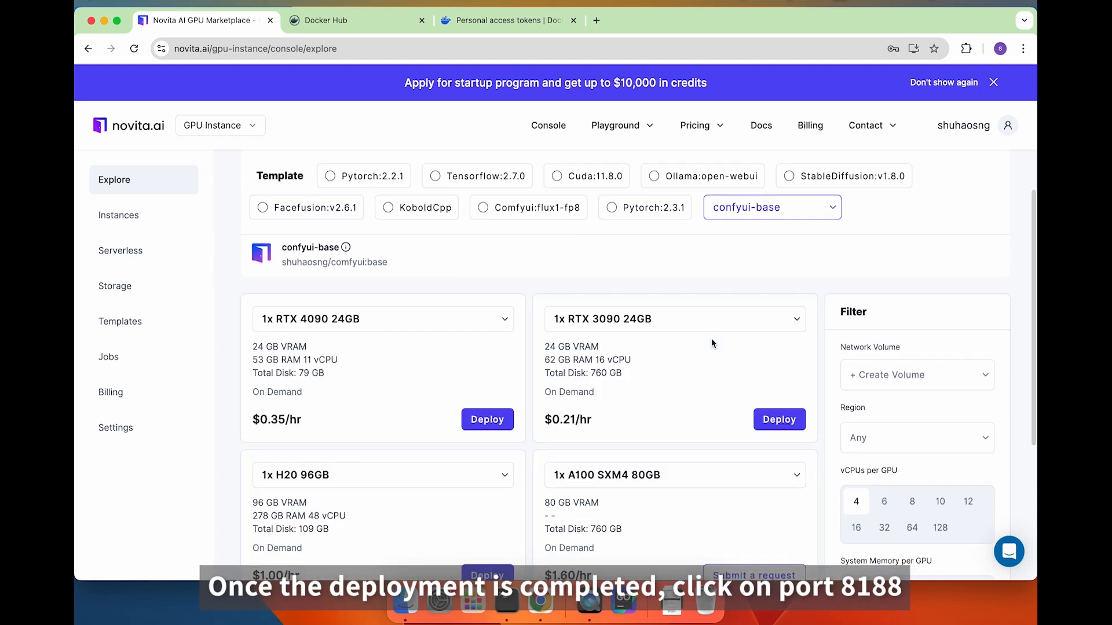
scroll(715, 341, down, 2)
click(880, 389)
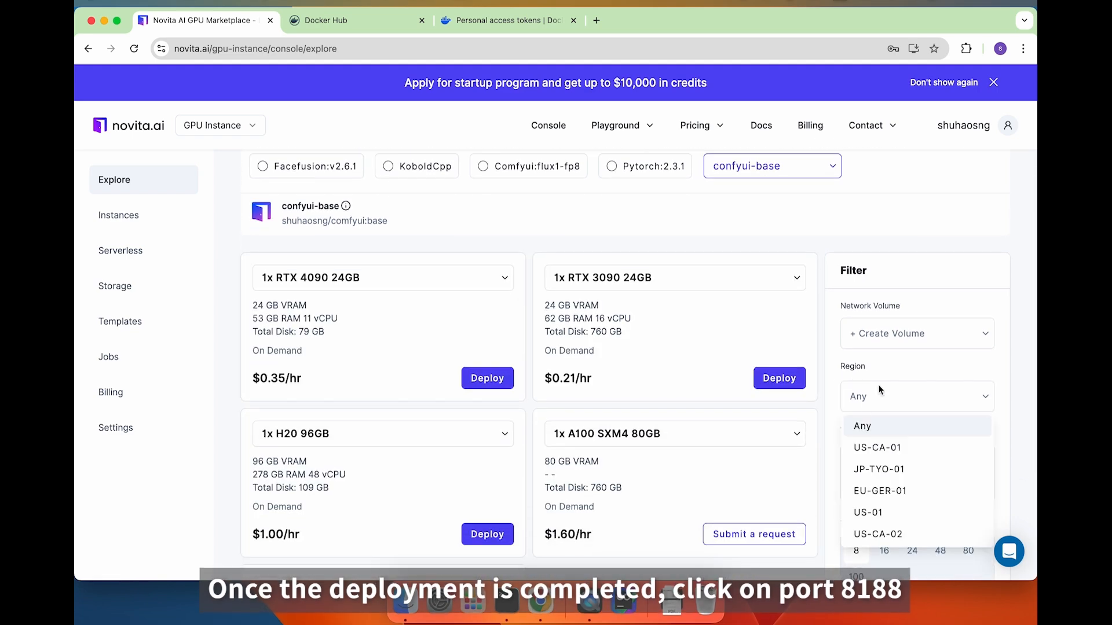
click(873, 512)
Deploy the RTX 4090 offer and open the new instance's details and logs.
click(487, 378)
scroll(659, 434, down, 3)
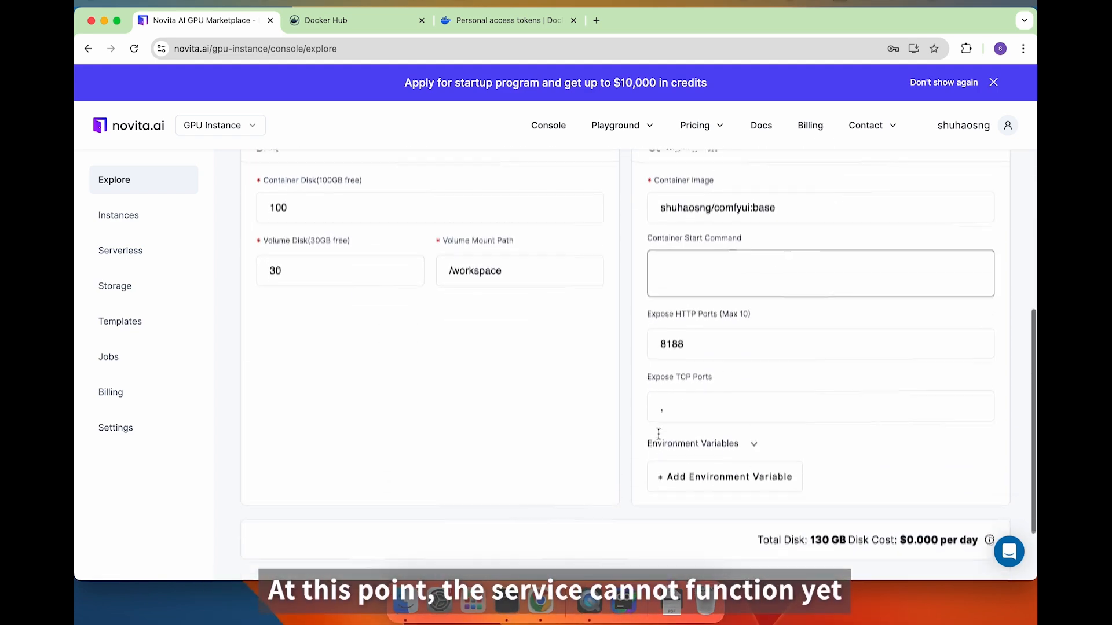
scroll(658, 434, down, 2)
click(666, 509)
click(660, 461)
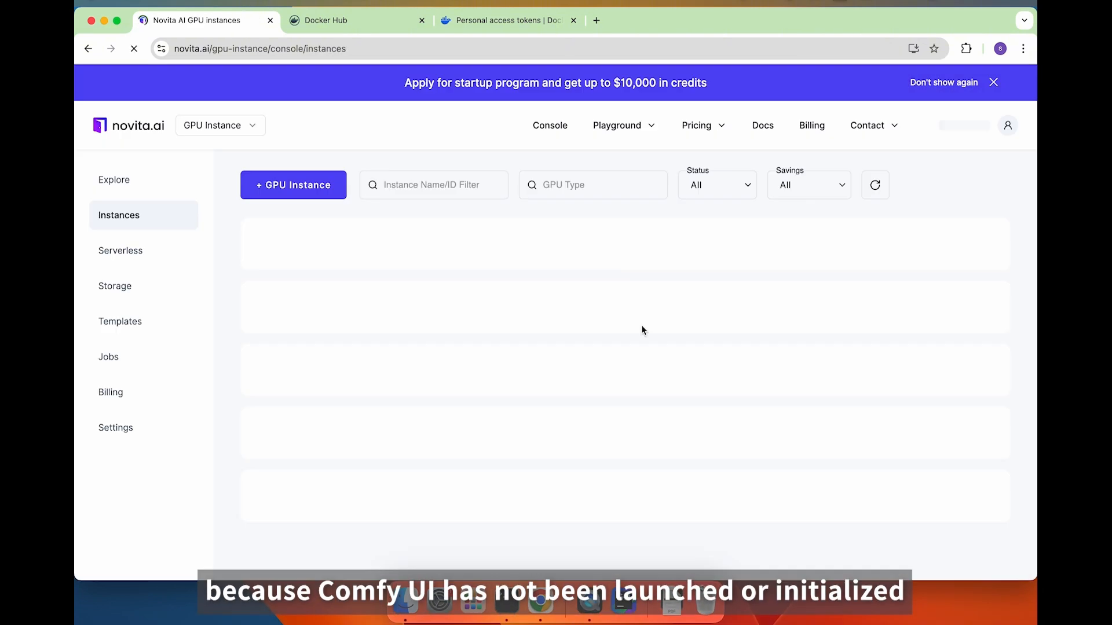
click(768, 248)
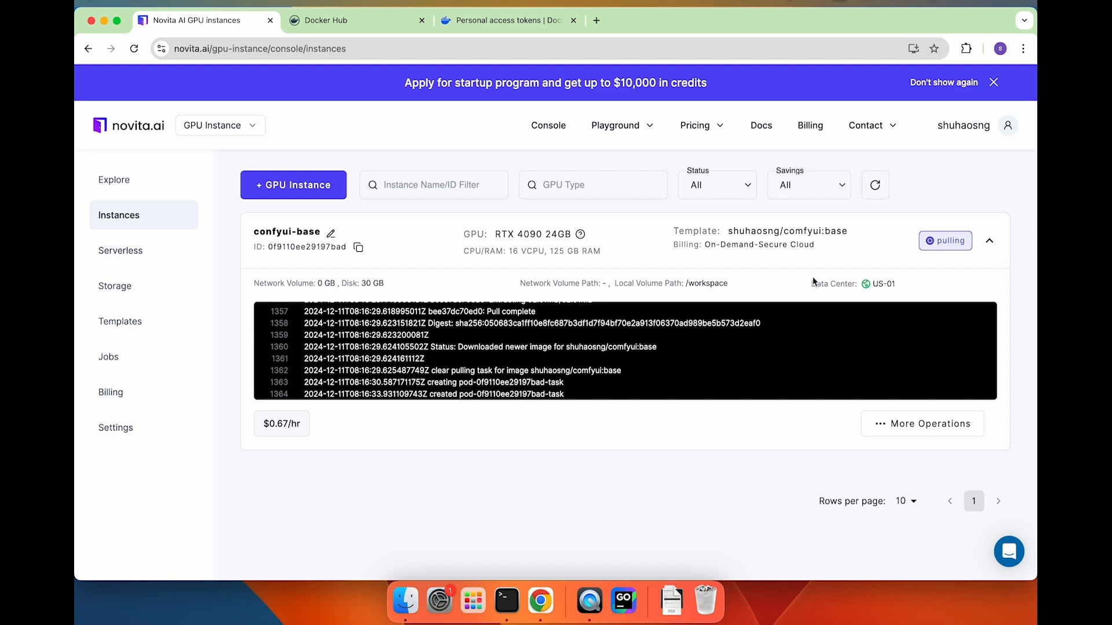
Close the logs and open the instance's HTTP service on port 8188, which returns 502.
click(901, 327)
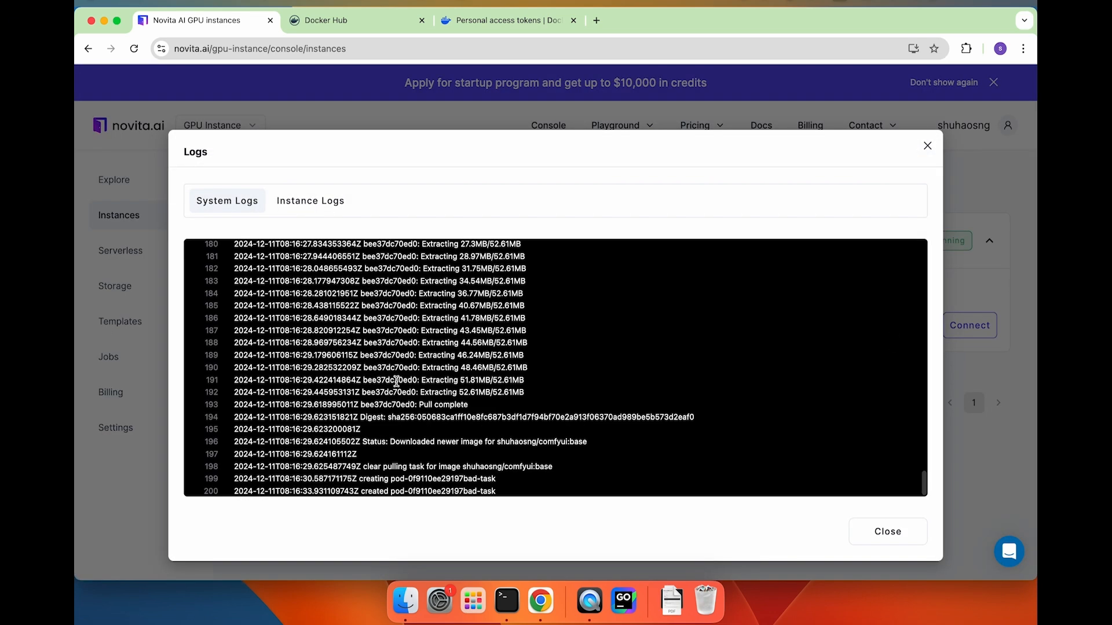
click(927, 145)
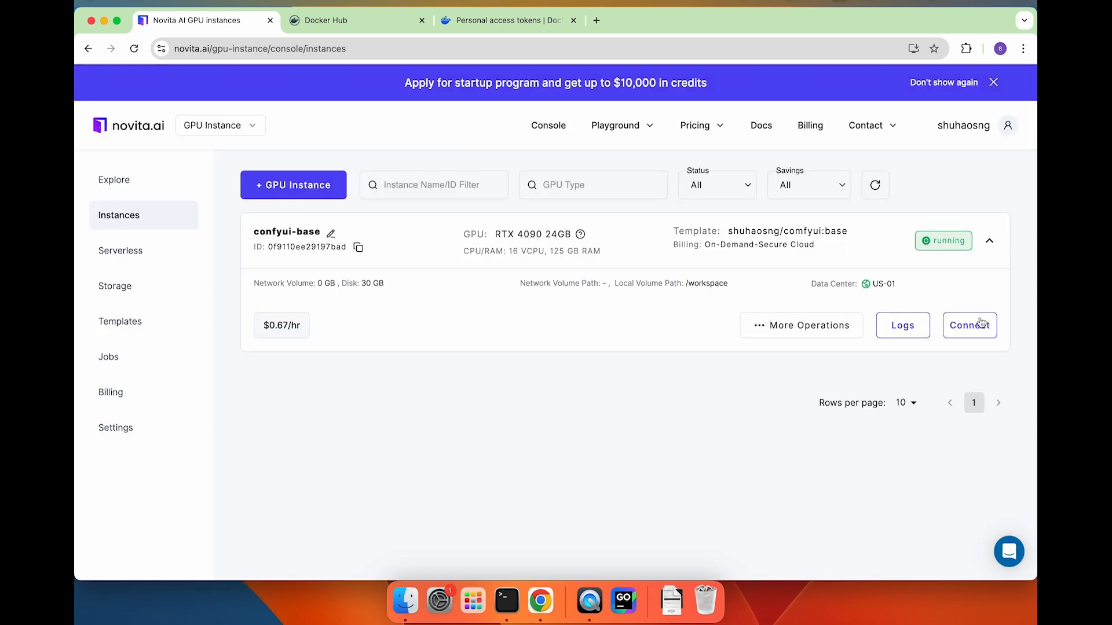
click(977, 325)
click(578, 264)
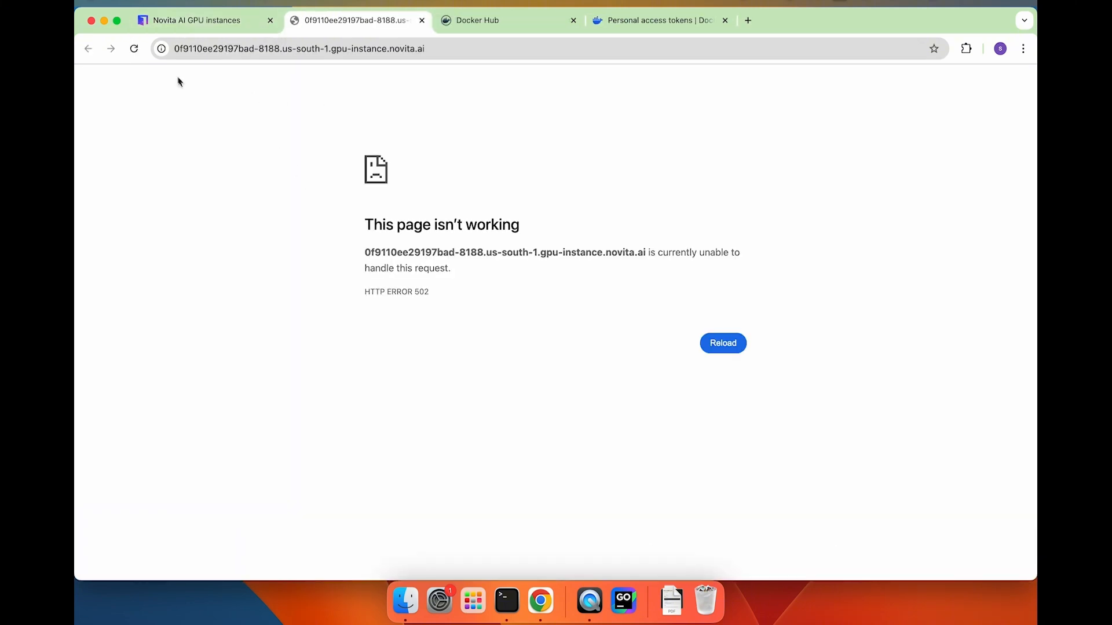
click(187, 19)
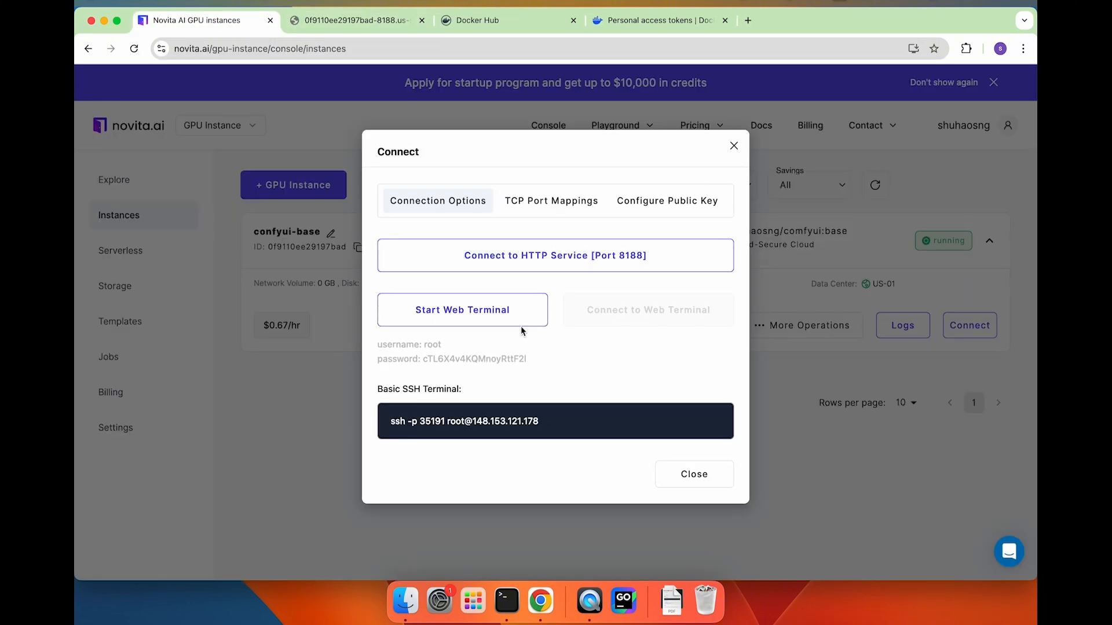
Start the web terminal and sign in as root with the generated password.
click(480, 320)
click(643, 321)
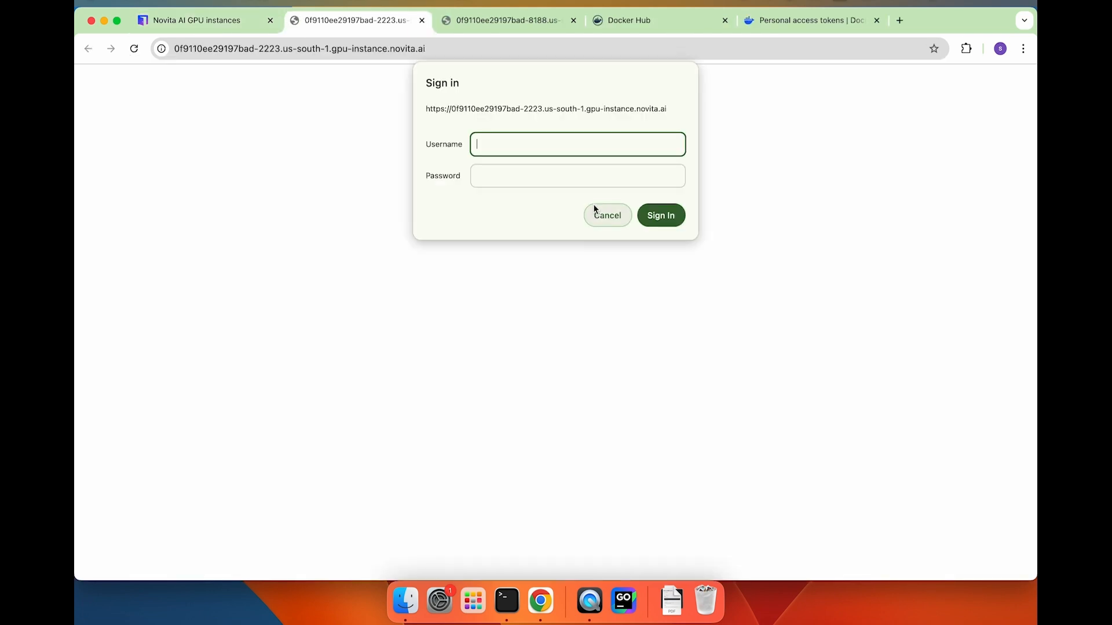
text(root)
key(super+1)
drag(423, 360, 527, 360)
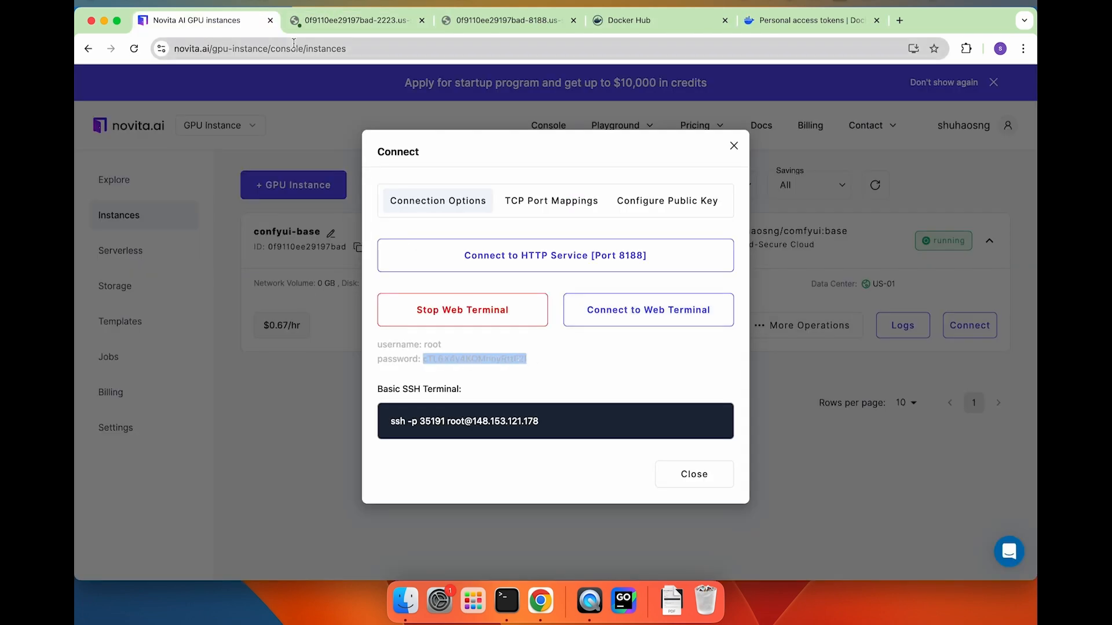
key(super+c)
key(super+2)
click(566, 179)
key(super+v)
key(Return)
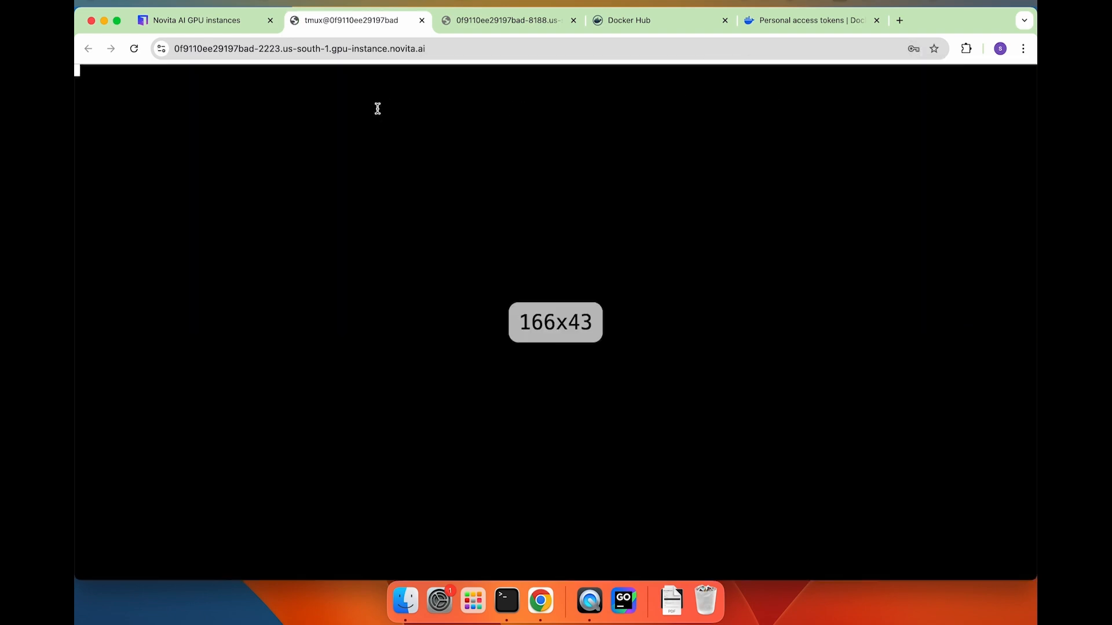
Run python3 main.py in the terminal and reload the port 8188 page to load ComfyUI.
key(Return)
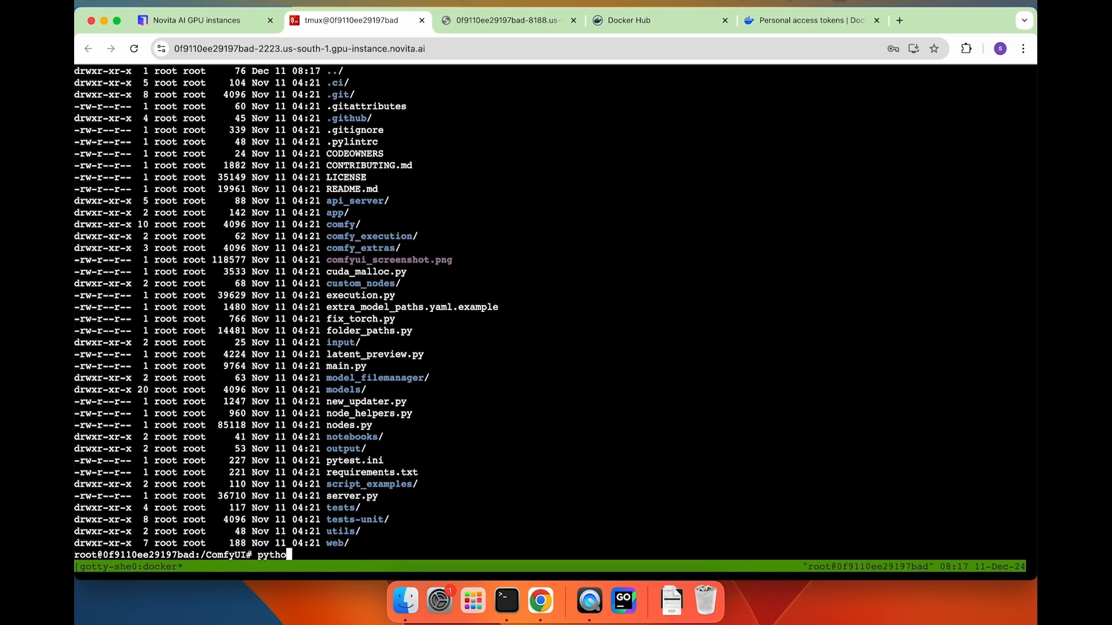
text(python3 main.py)
key(Return)
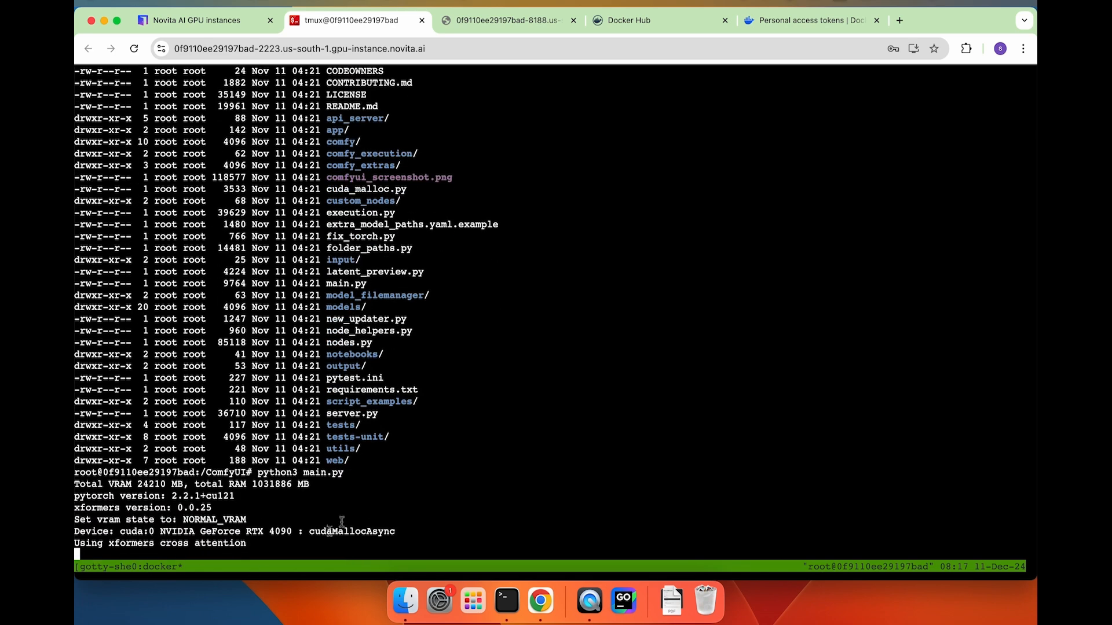
click(504, 20)
key(super+r)
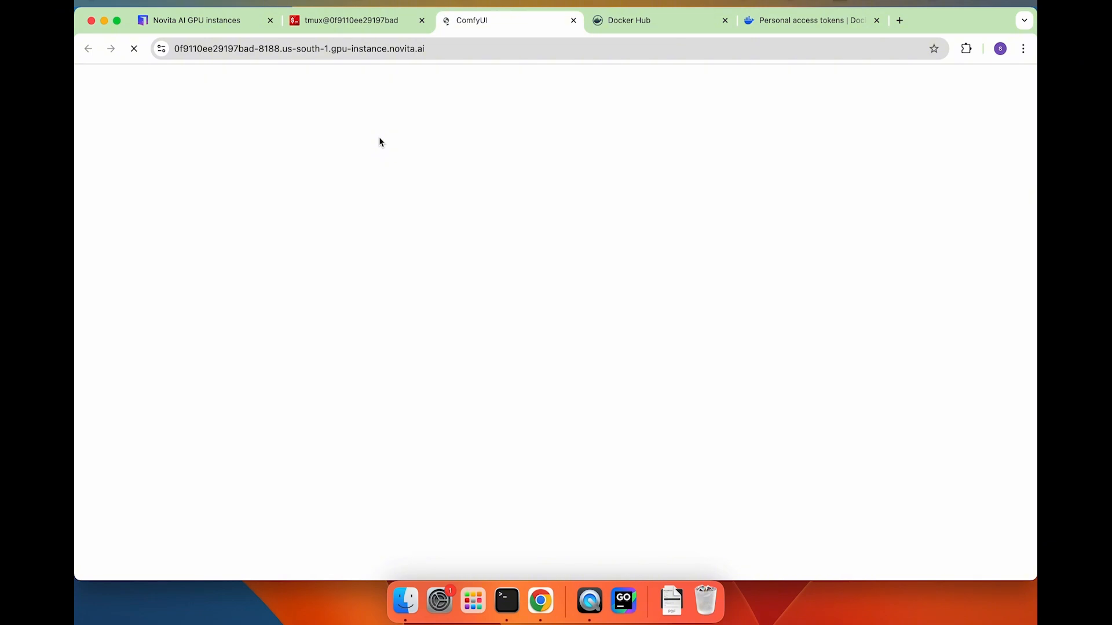
click(197, 23)
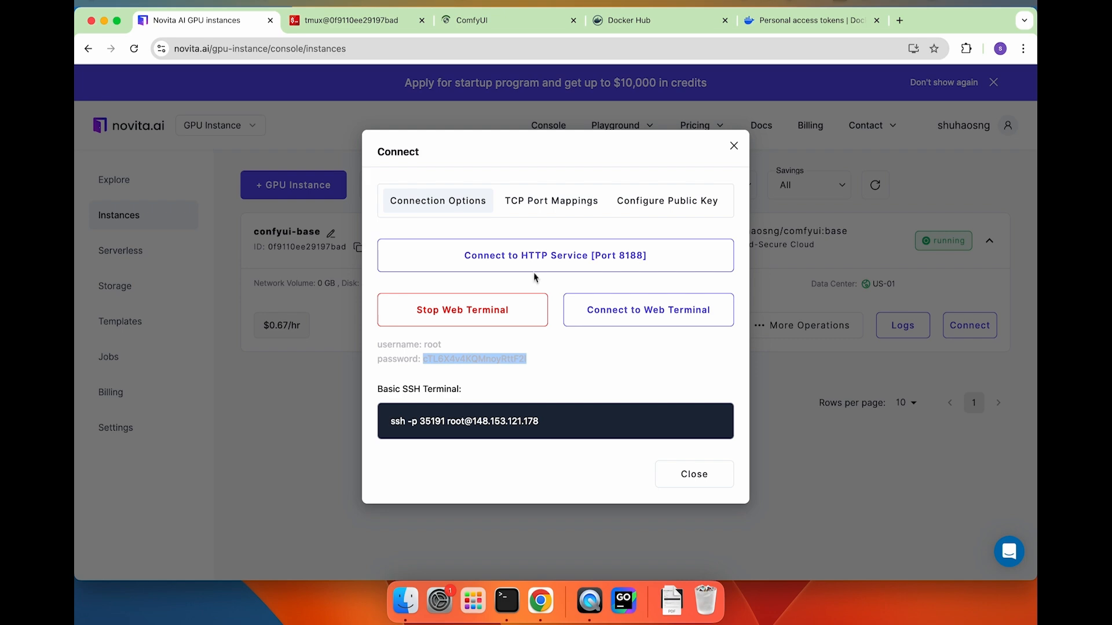
click(535, 265)
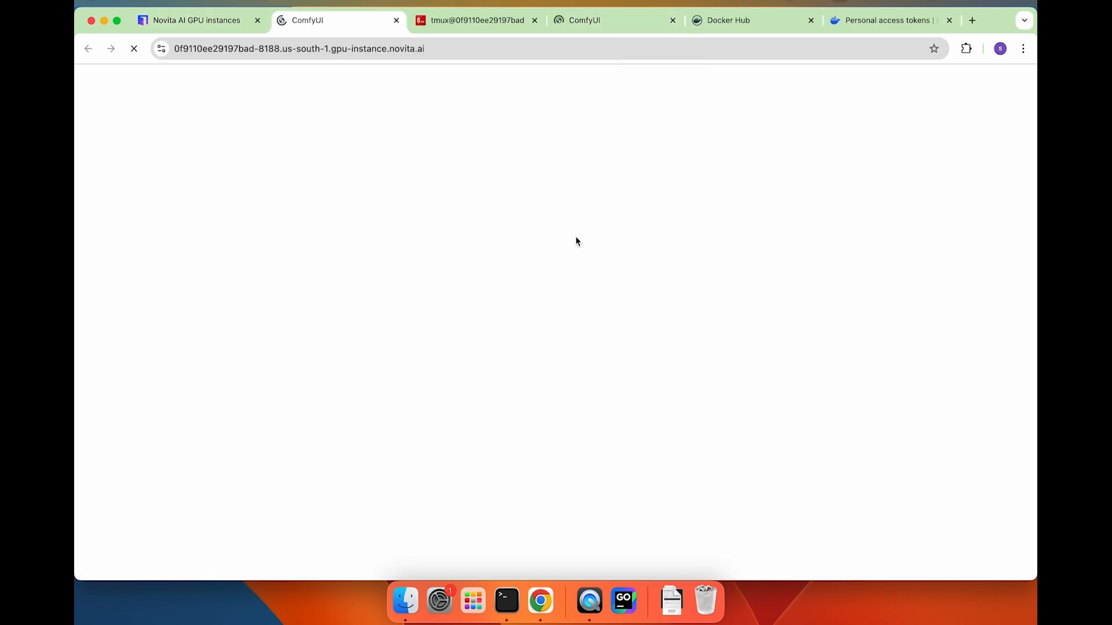
click(672, 20)
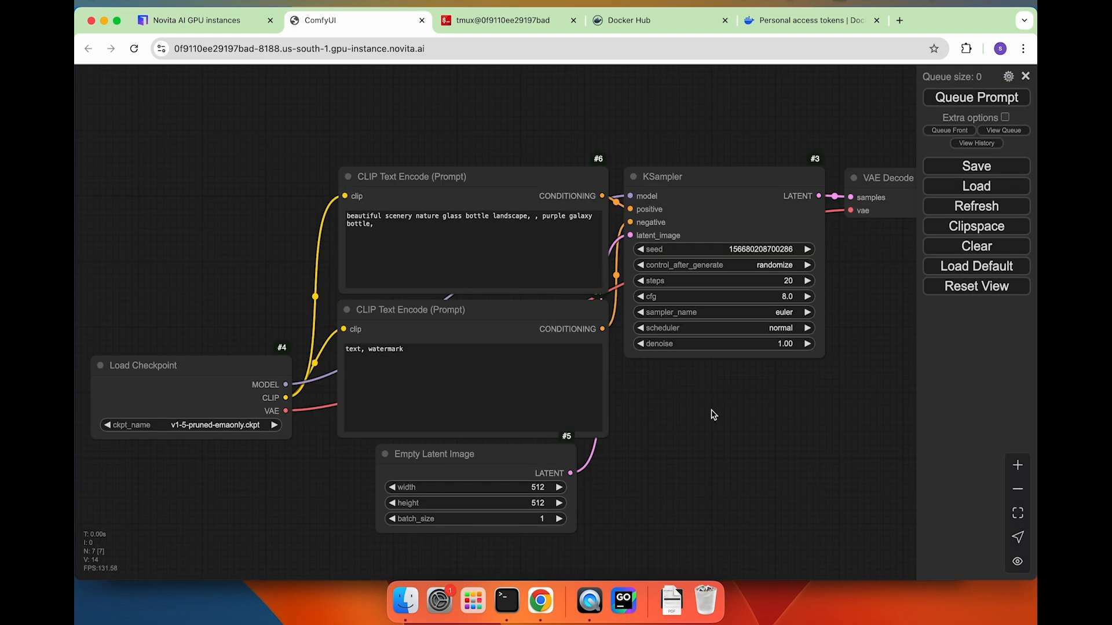
Queue the default workflow and dismiss the missing v1-5-pruned-emaonly.ckpt validation error.
drag(713, 415, 667, 417)
scroll(776, 421, down, 5)
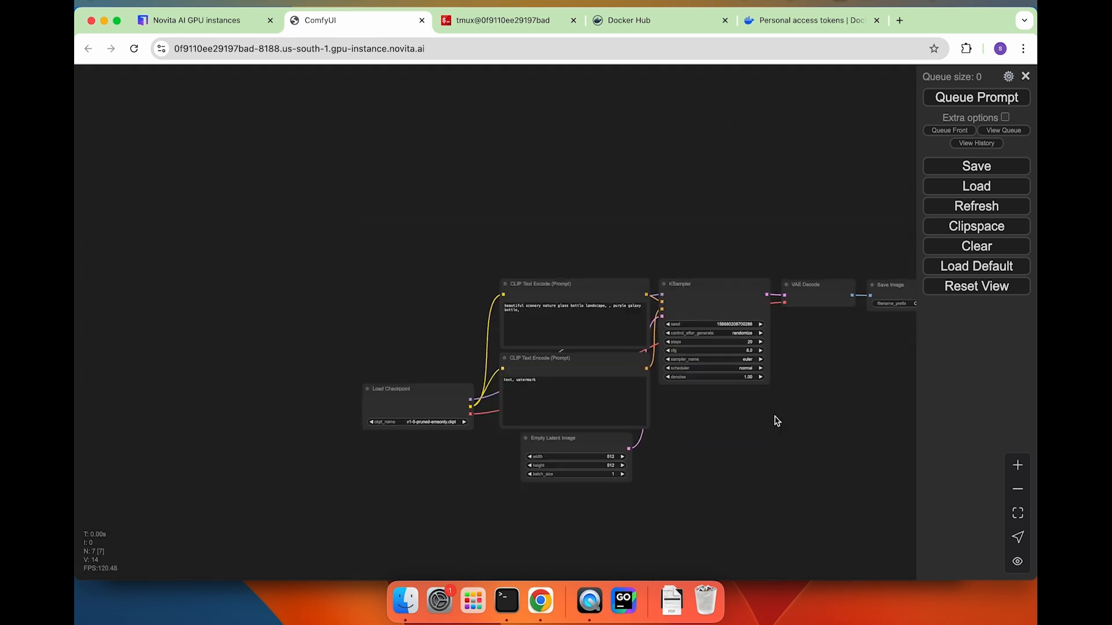
drag(782, 427, 626, 416)
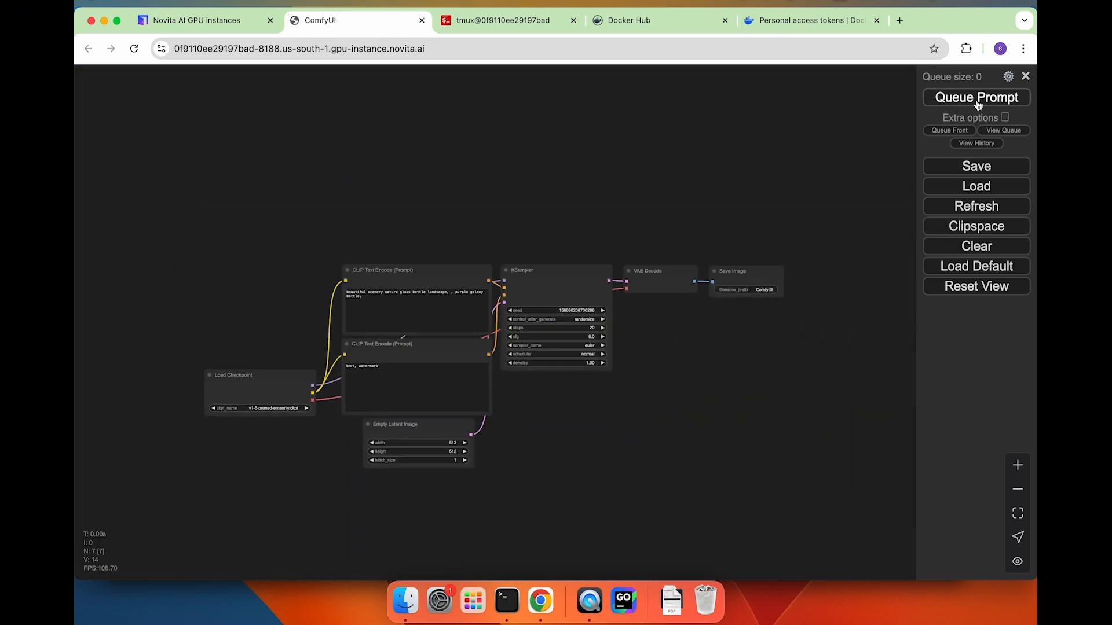
click(977, 100)
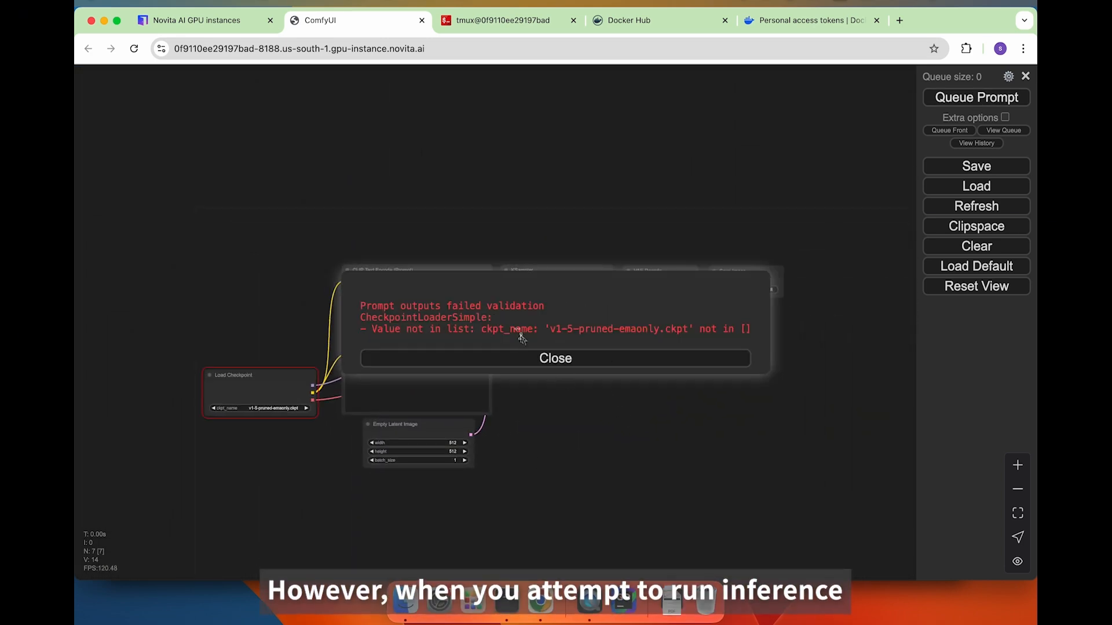
click(544, 360)
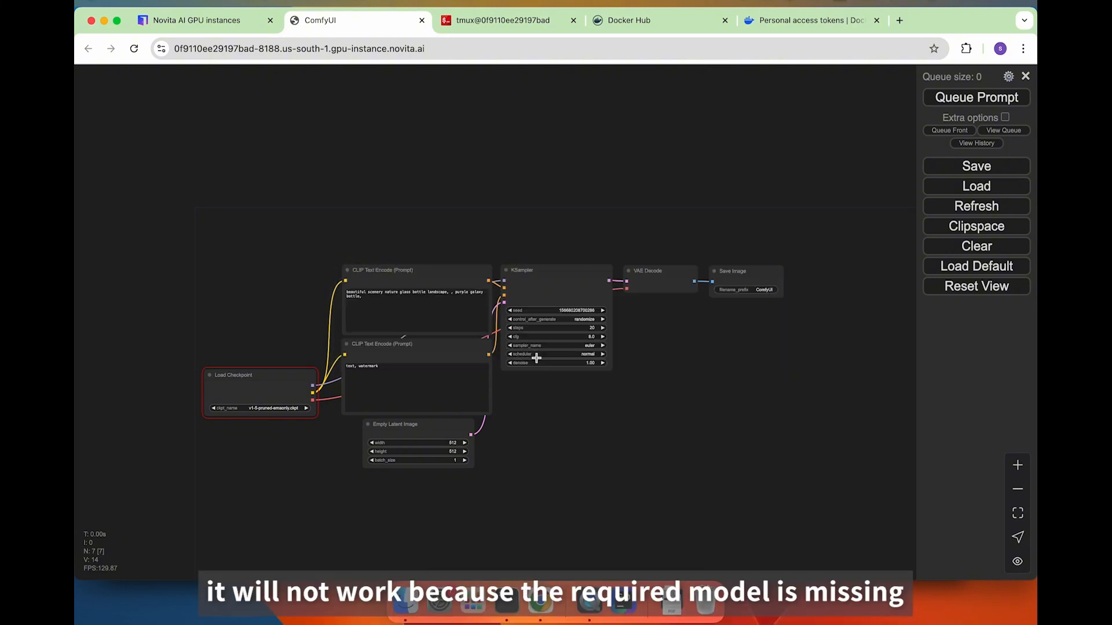
Stop ComfyUI, move into models/checkpoints, and install wget via apt update.
click(482, 29)
key(ctrl+c)
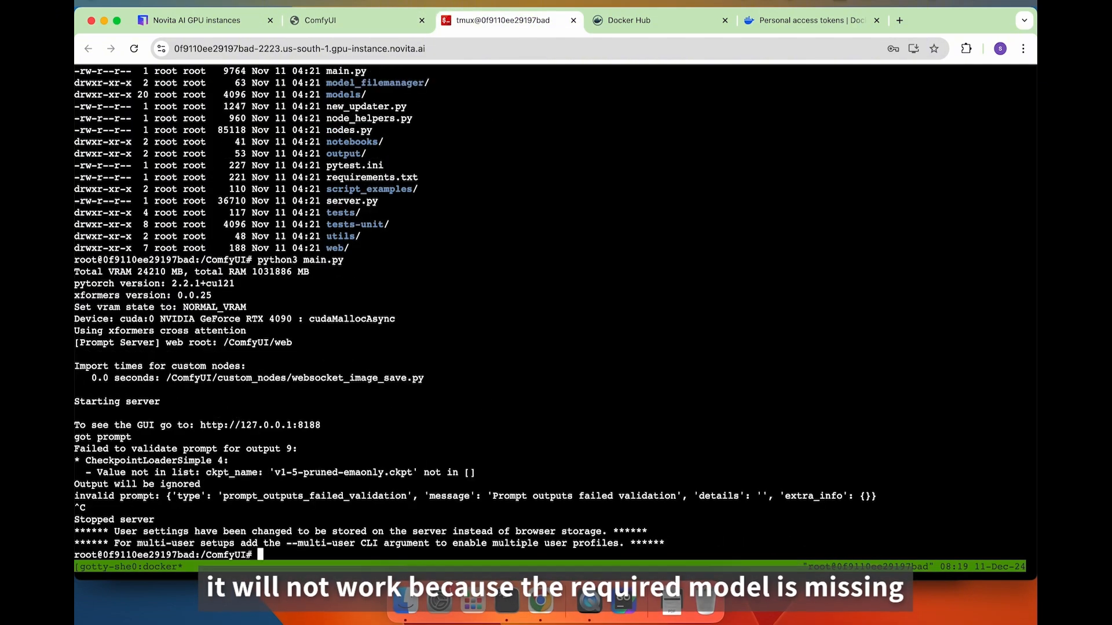
text(cd models/)
key(Return)
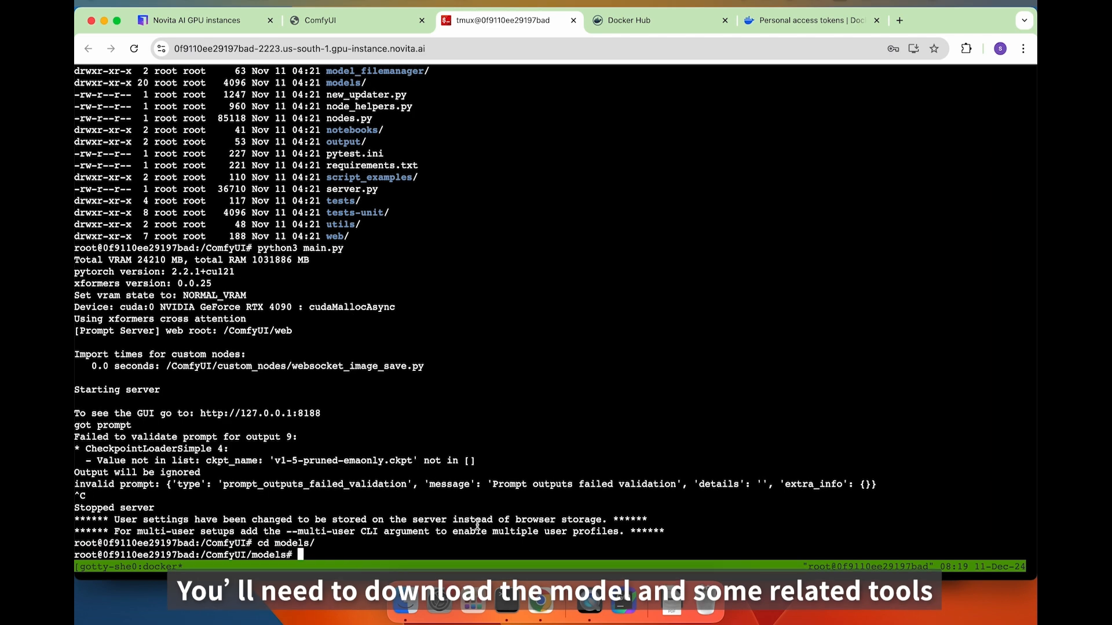
text(che`)
key(Tab)
key(Return)
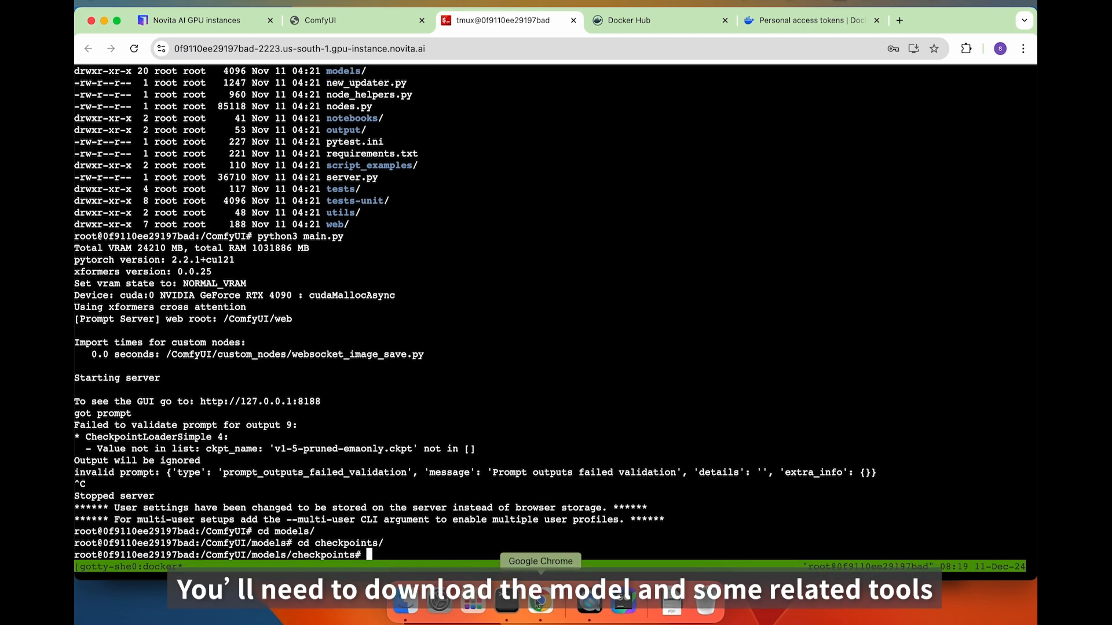
text(apt up)
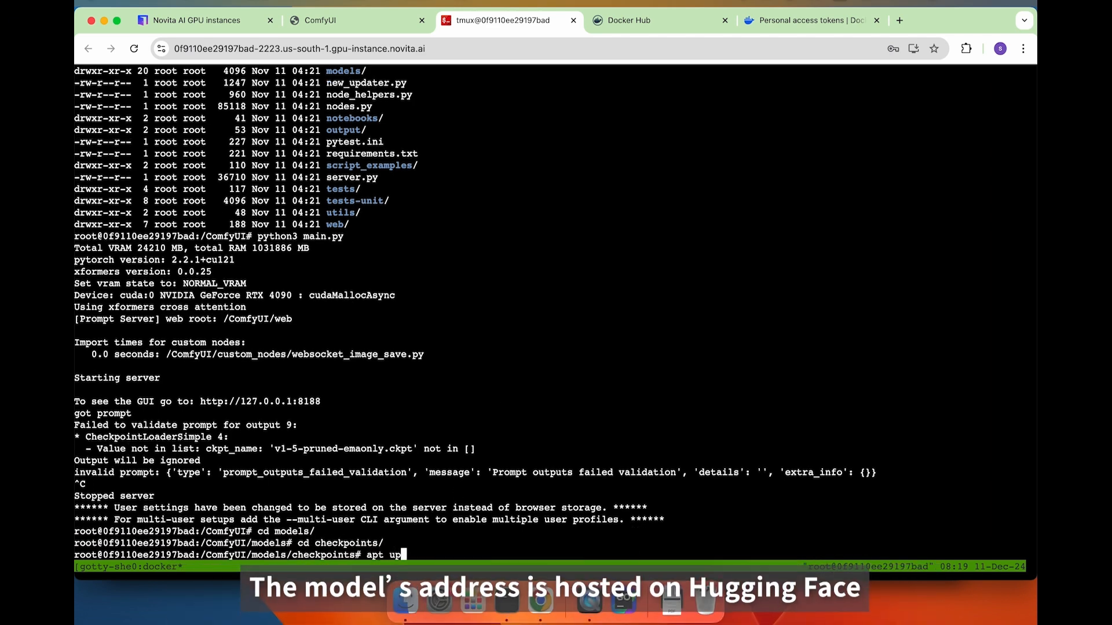
text(date && apt i)
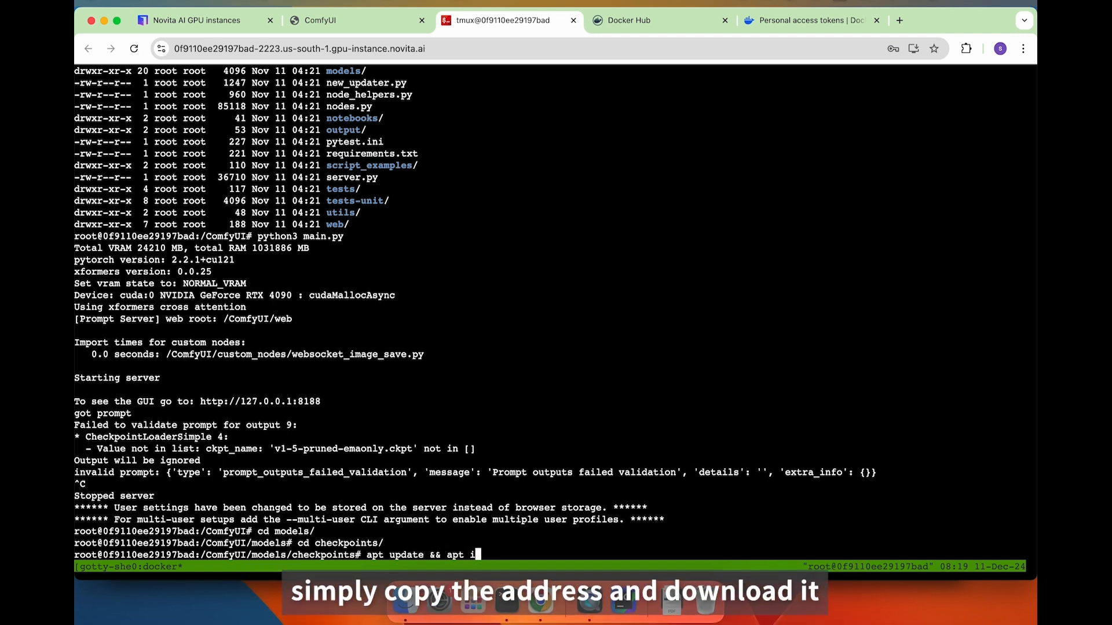
text(nstall wget -y)
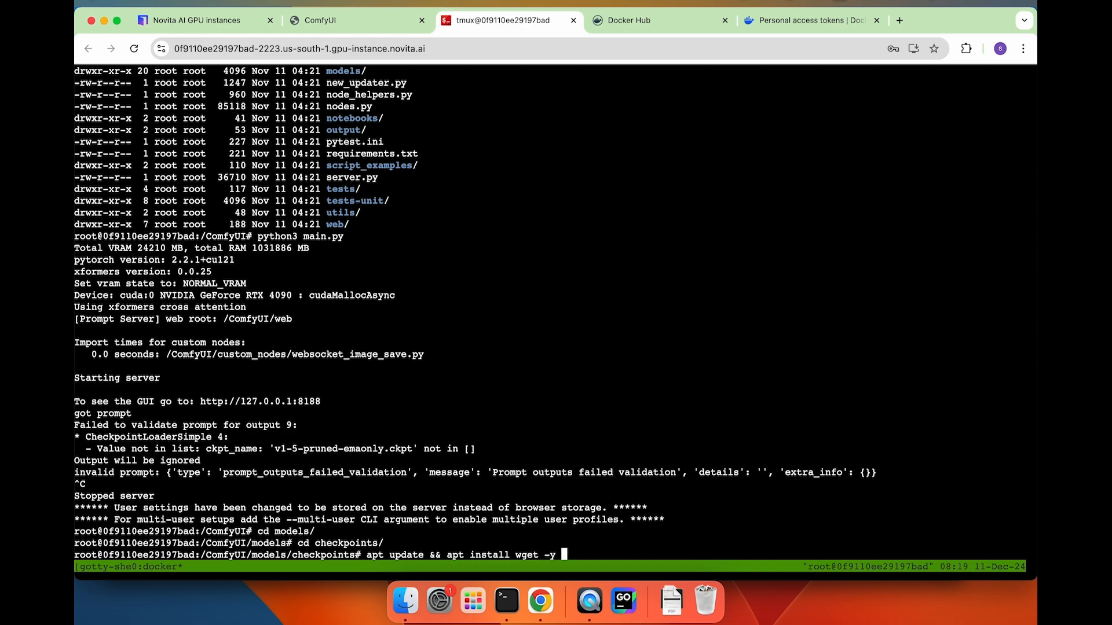
key(Return)
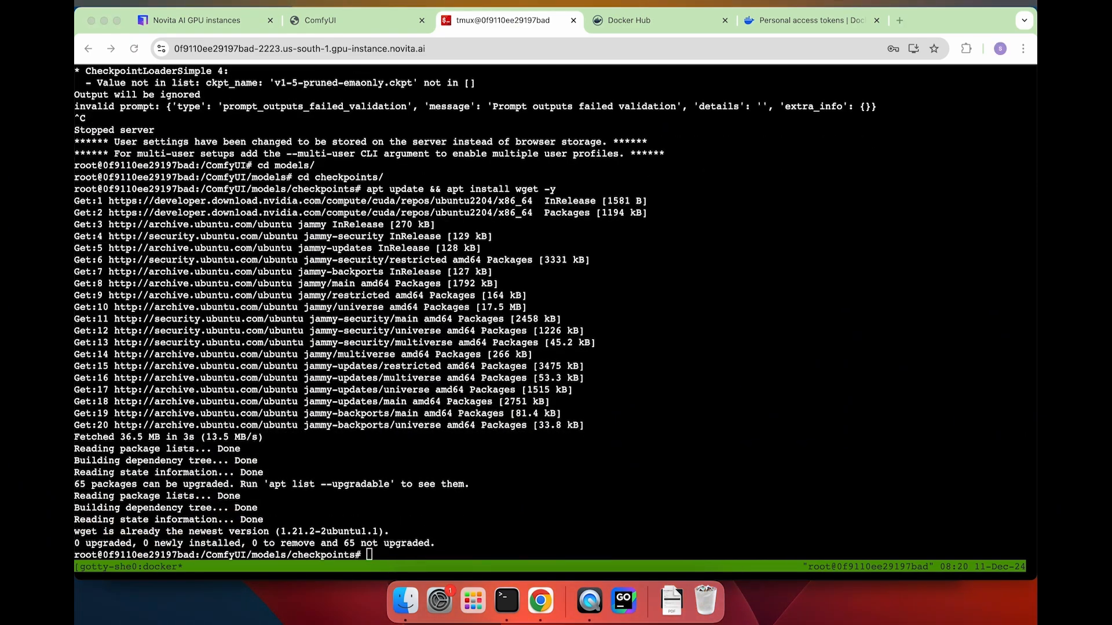
Download v1-5-pruned-emaonly.ckpt from Hugging Face with wget.
click(664, 498)
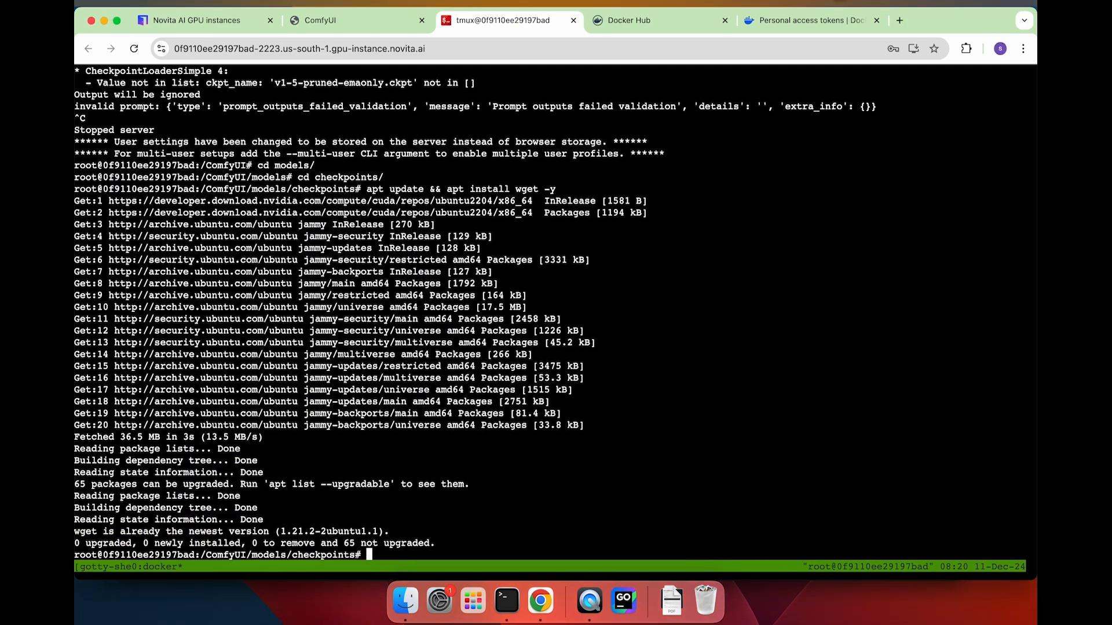
text(wget)
key(super+v)
key(Return)
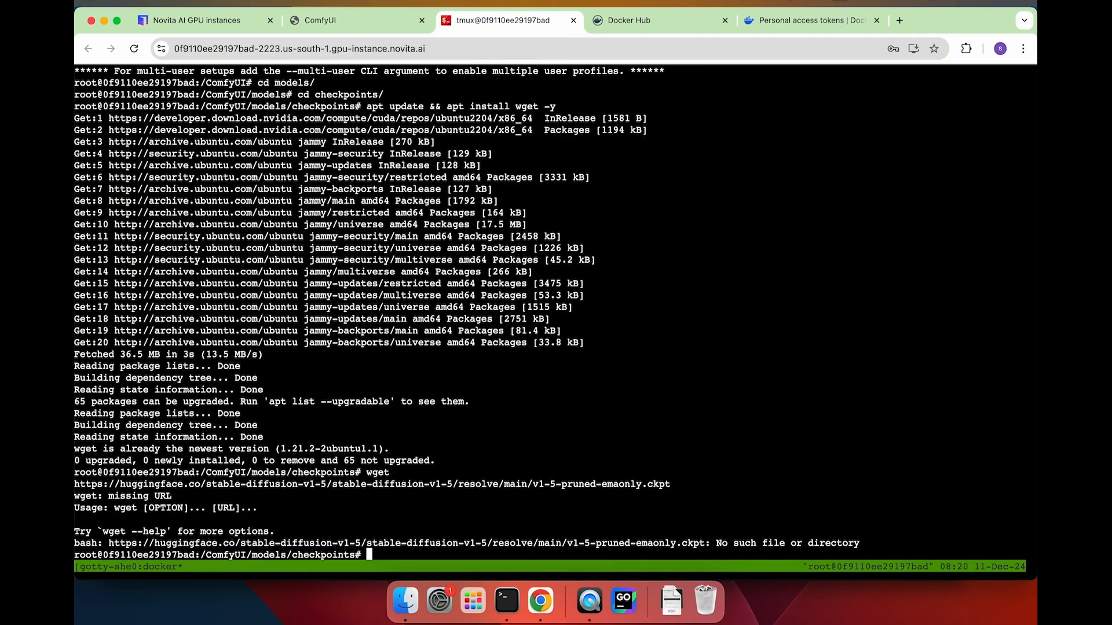
key(super+v)
key(ctrl+u)
text(')
key(super+Tab)
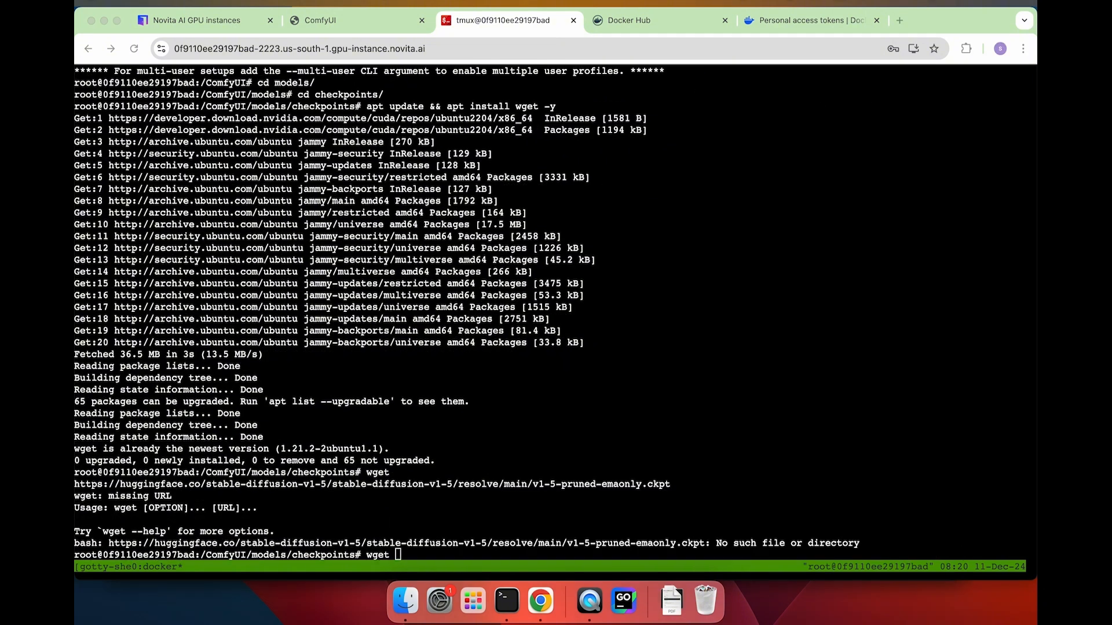
text(get)
key(super+Tab)
key(super+v)
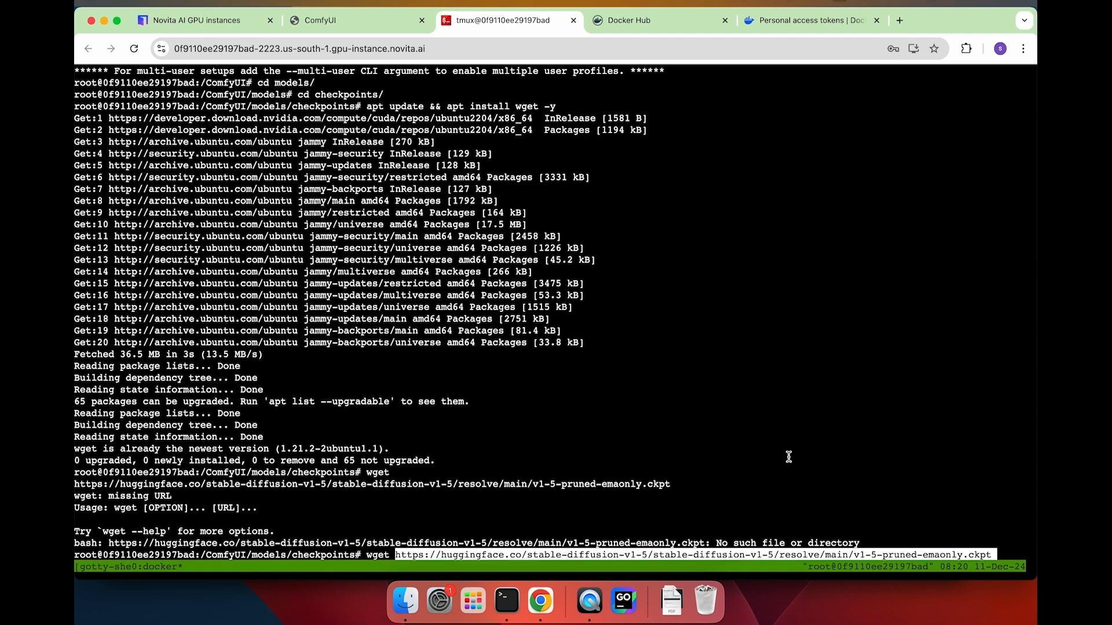
key(Return)
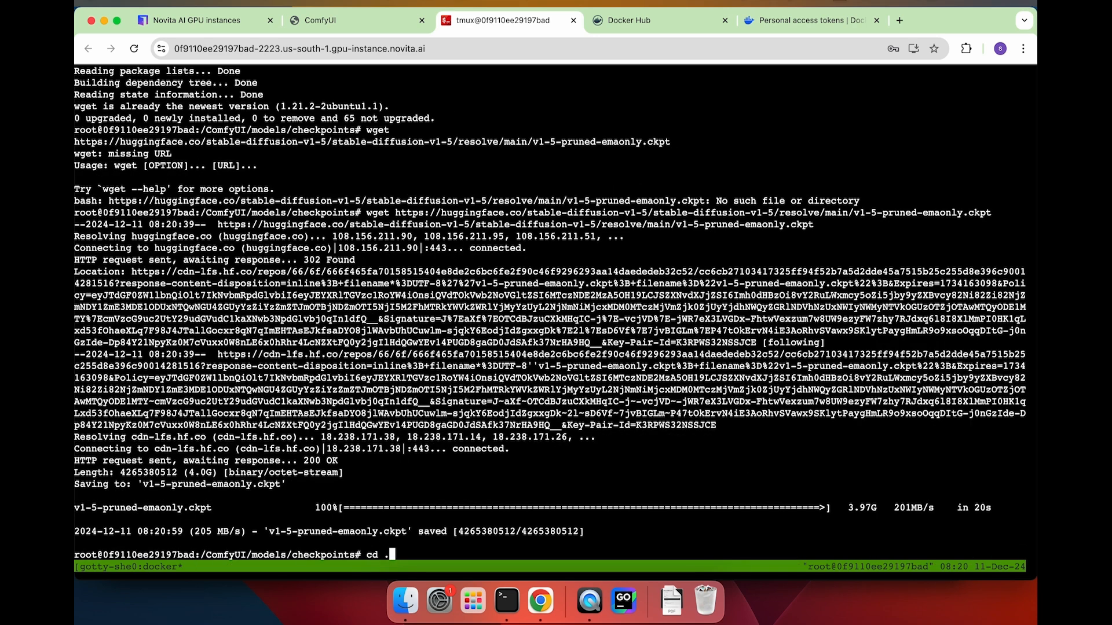
Return to the ComfyUI folder with cd ../../ and restart main.py.
text(cd ../../)
key(Return)
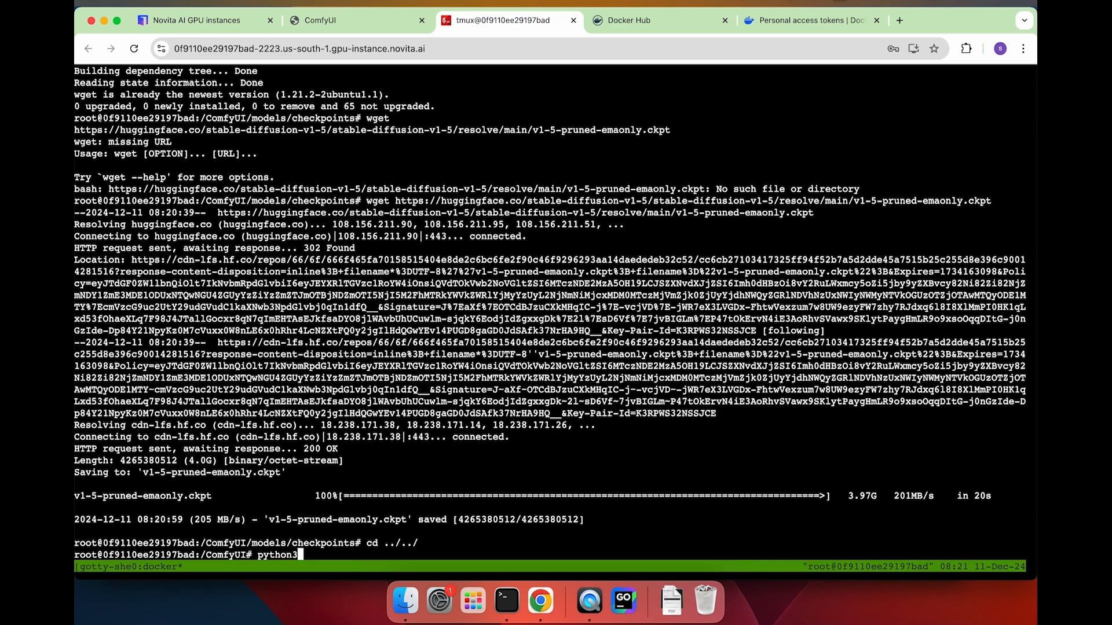
text(main.py)
key(Return)
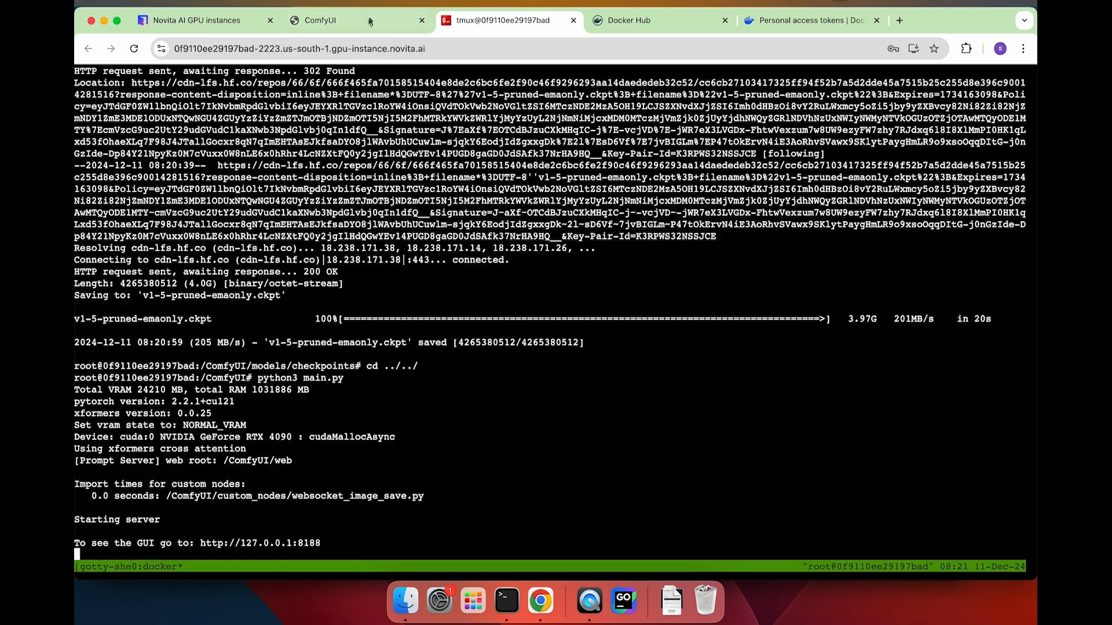
Reload ComfyUI and queue the default workflow to generate the glowing glass bottles image.
click(369, 22)
key(super+r)
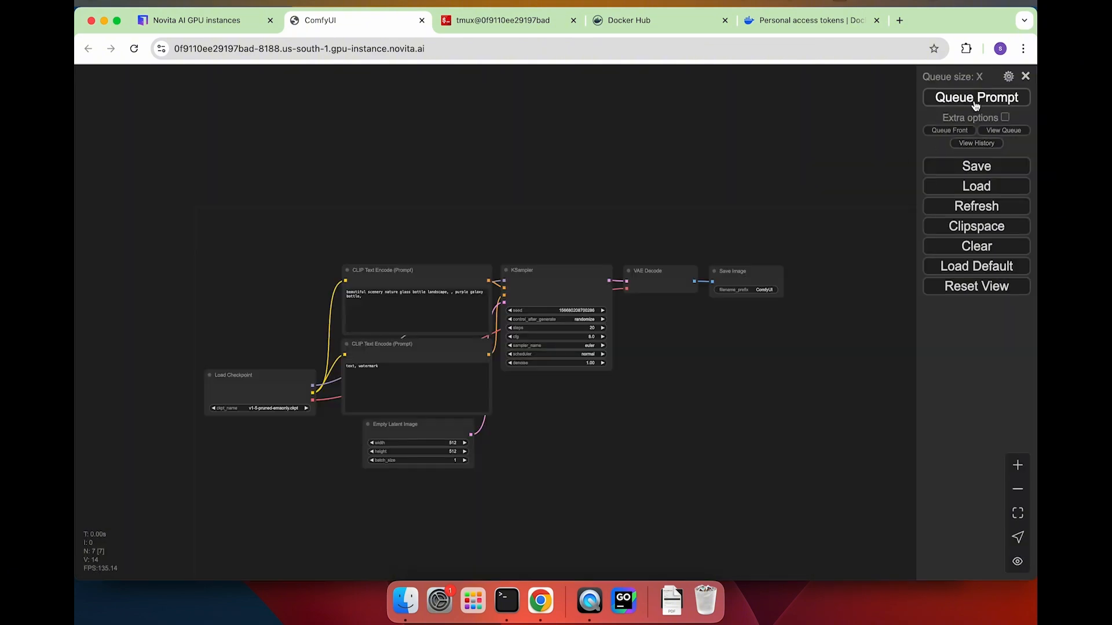
click(1008, 99)
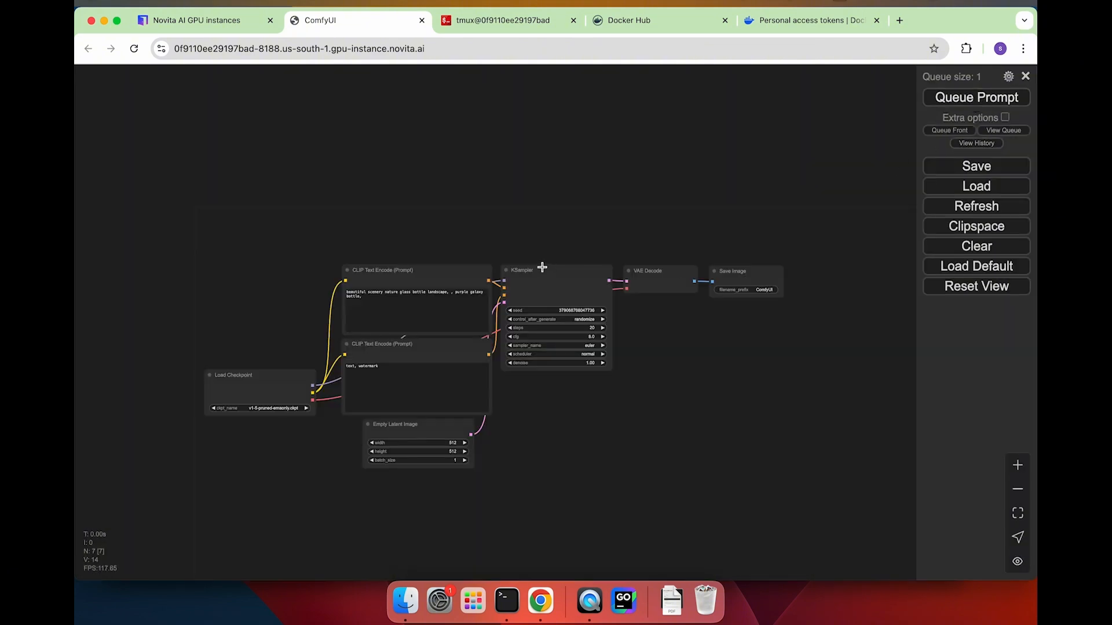
click(972, 98)
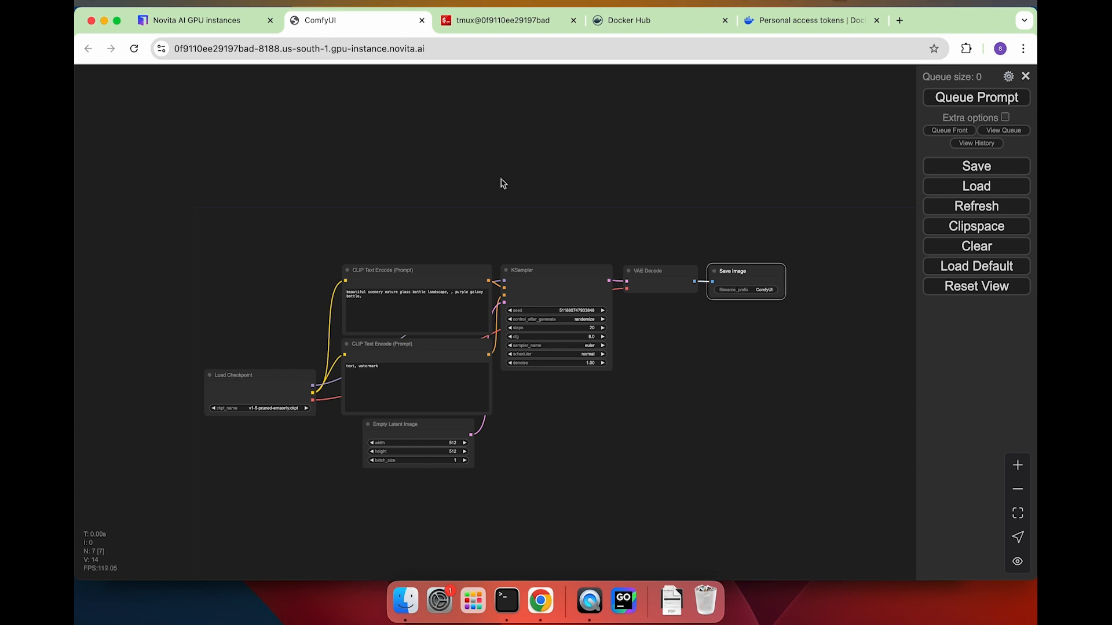
click(440, 17)
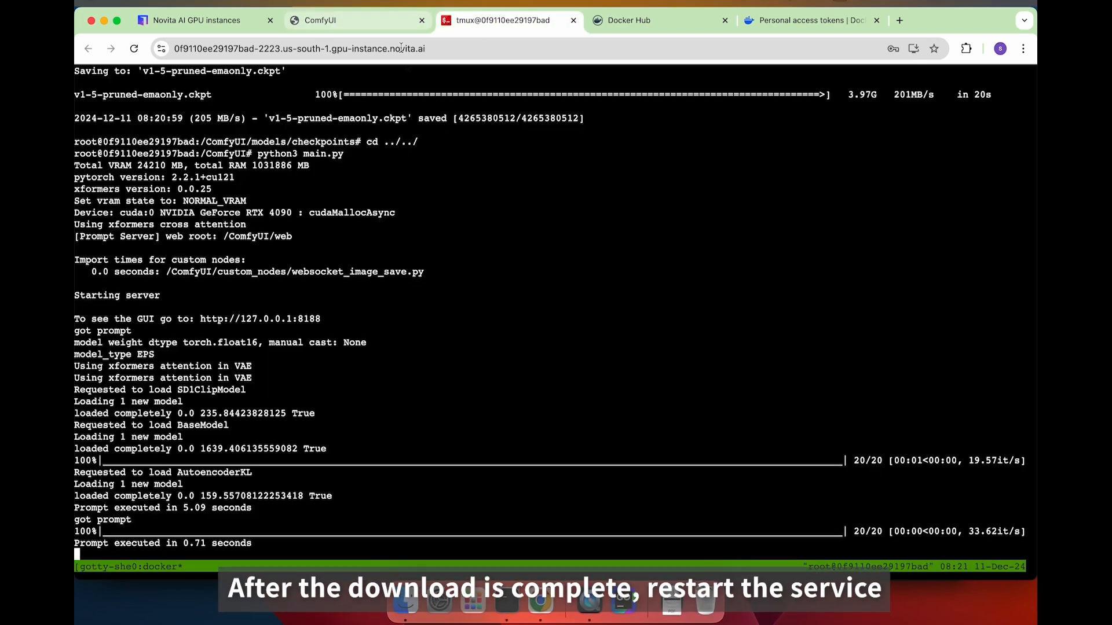
click(324, 20)
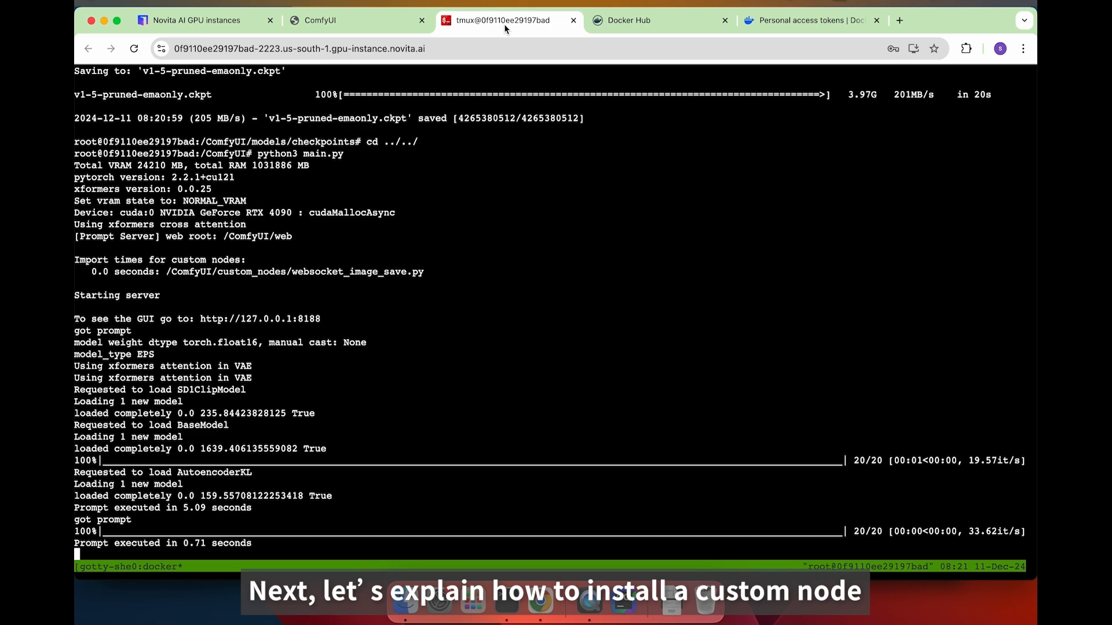
Stop the running ComfyUI server and move into the custom_nodes folder.
key(ctrl+c)
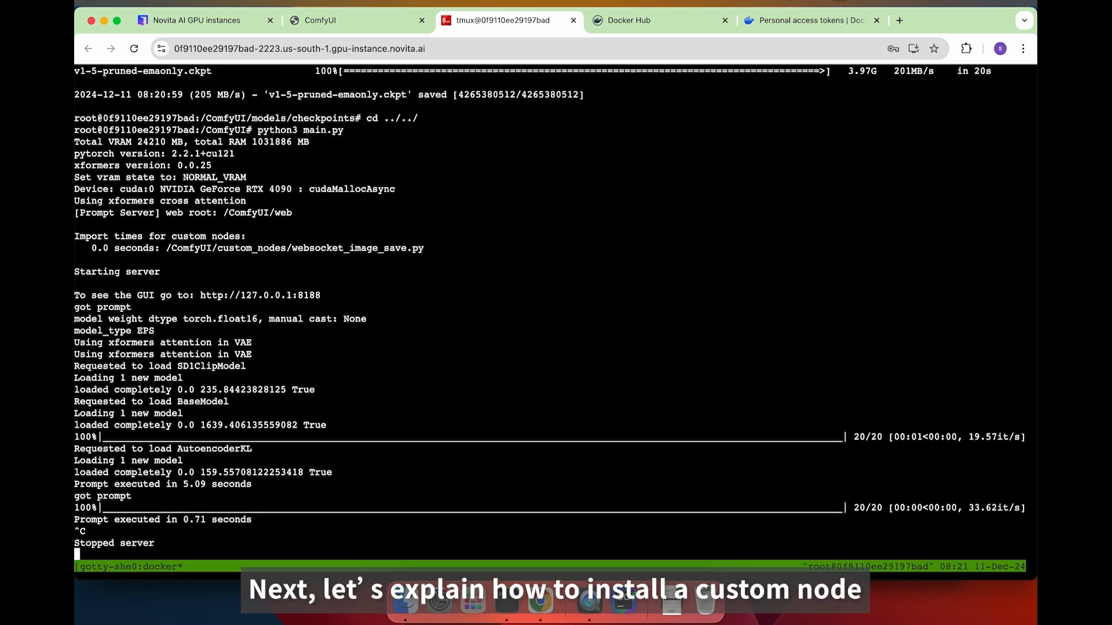
text(cd cu)
key(Tab)
key(Return)
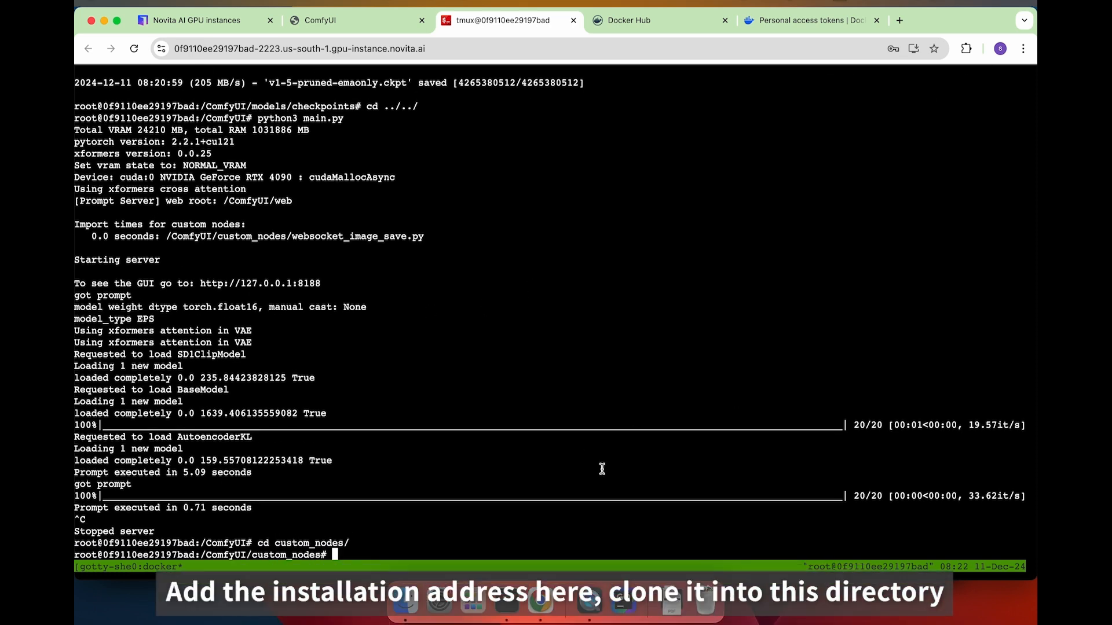
Git clone the ComfyUI-Manager repository into custom_nodes.
text(git clone)
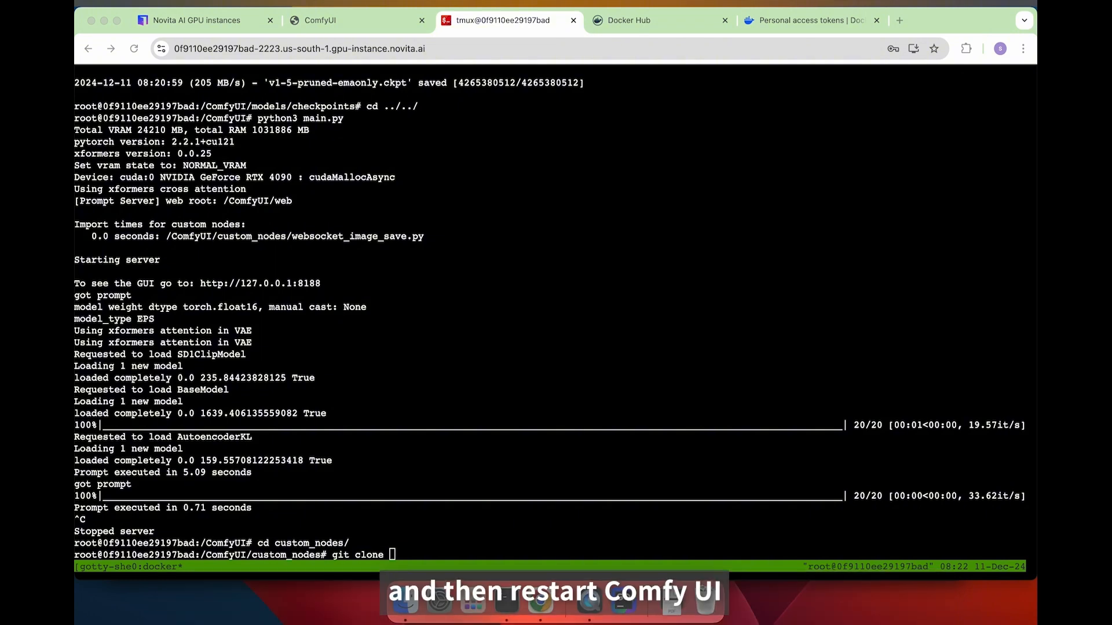
key(super+v)
key(ctrl+c)
text(git clone)
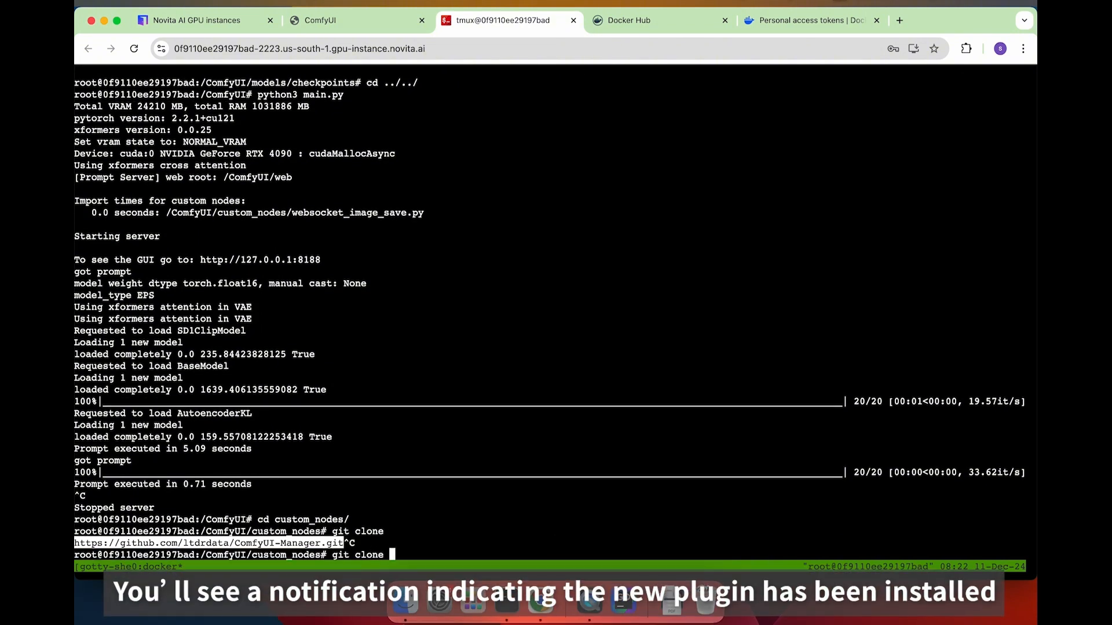
key(super+v)
key(ctrl+c)
text(git clone)
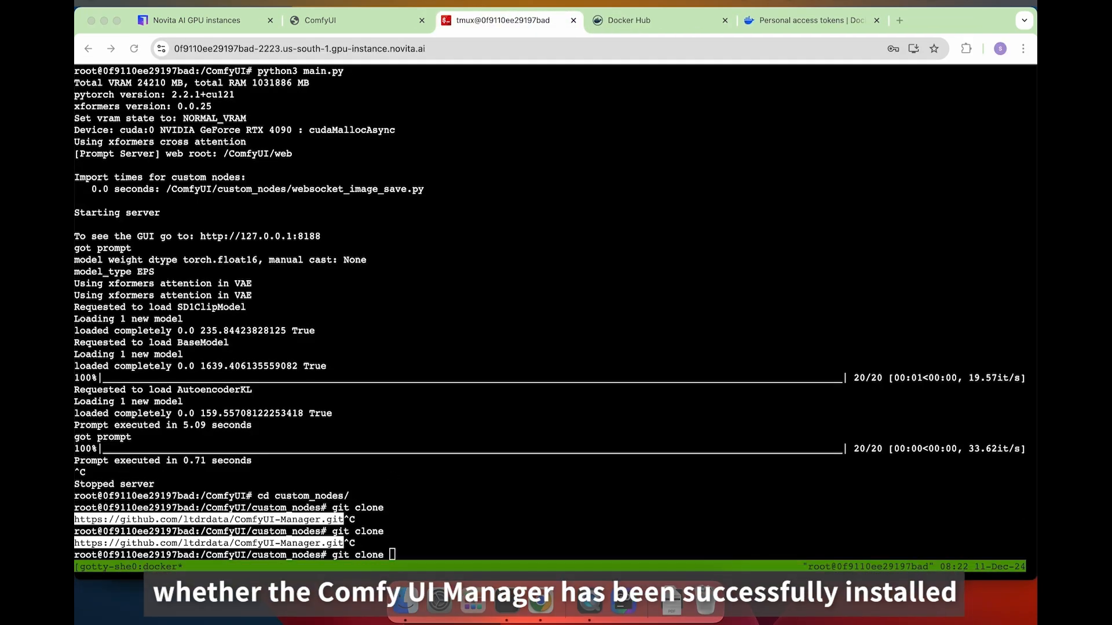
click(735, 512)
key(super+v)
key(Return)
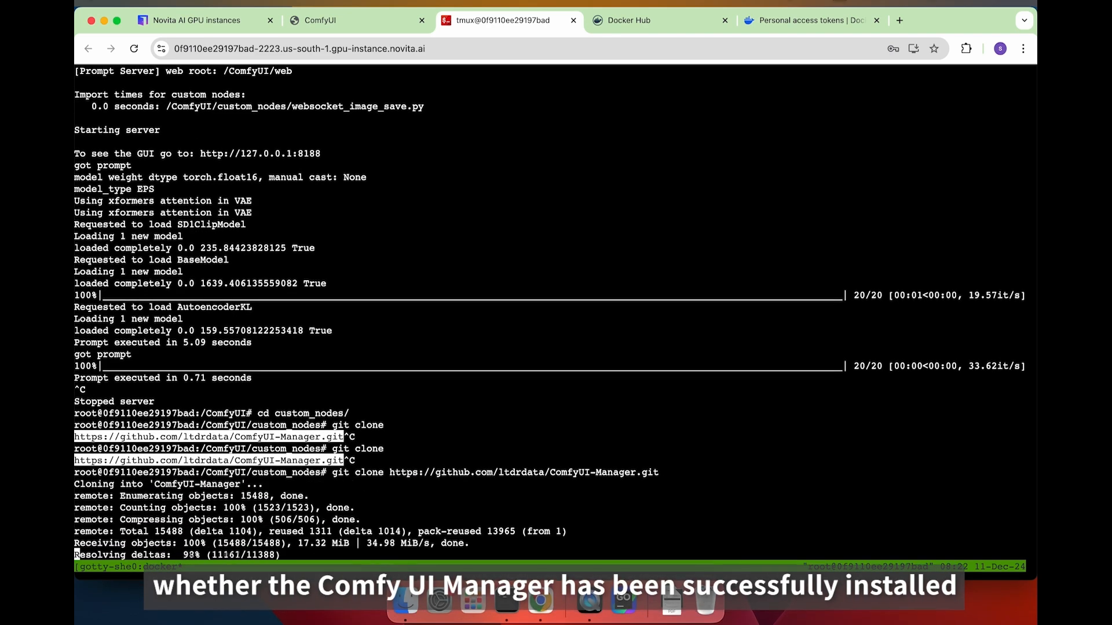
Return to the ComfyUI folder and restart it with python3 main.py.
text(cd ../.)
key(BackSpace)
key(Return)
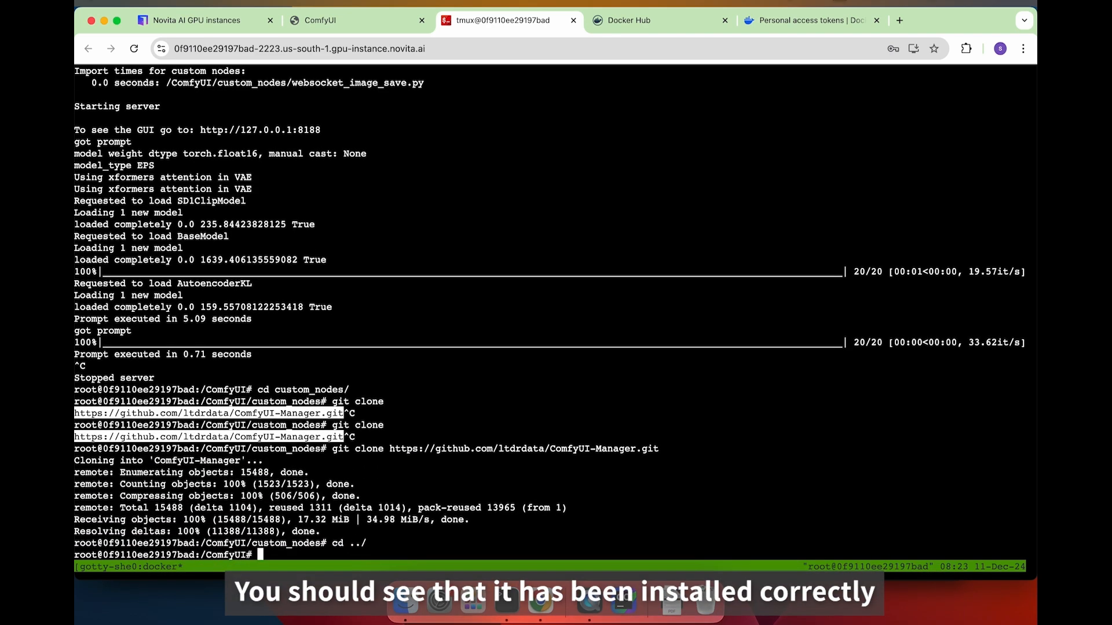
text(python3 main.py)
key(Return)
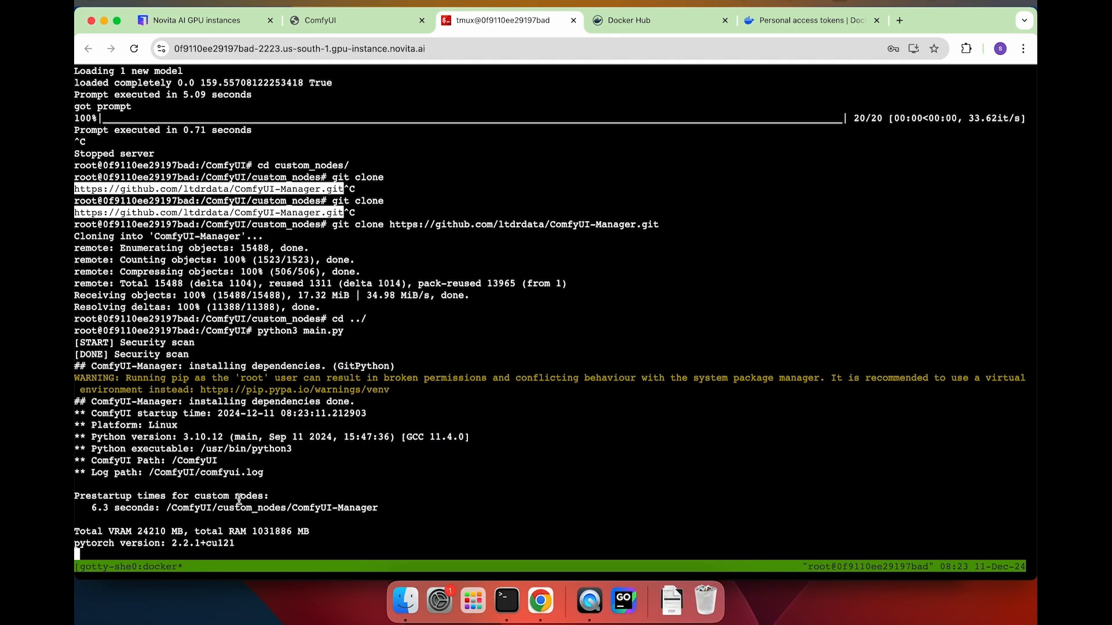
Reload the ComfyUI page and check the ComfyUI Manager Menu before closing it.
click(356, 20)
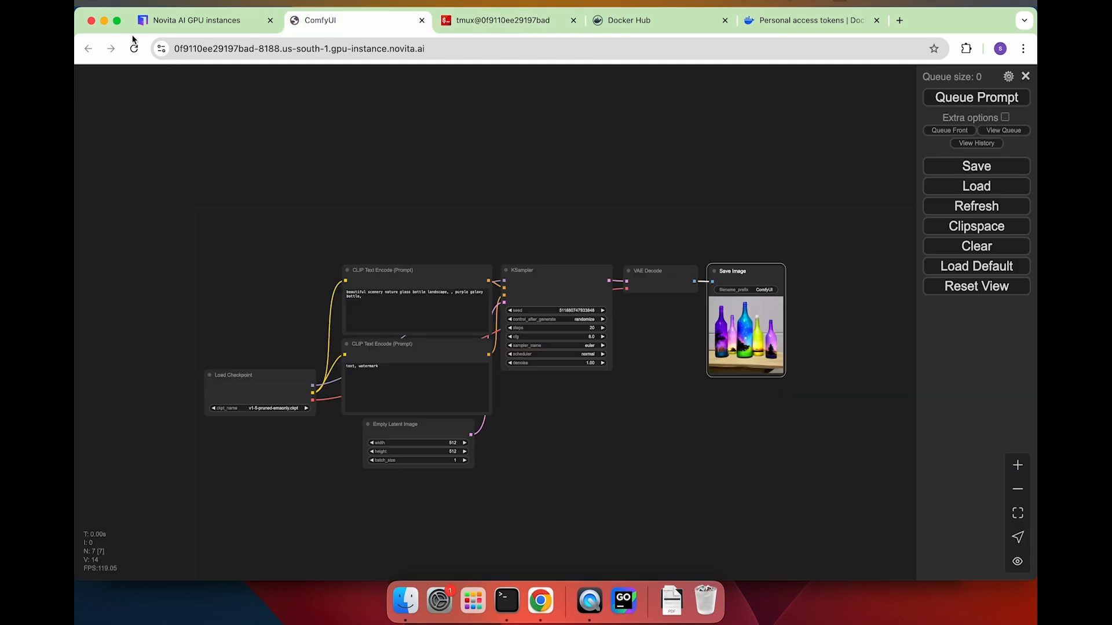
key(super+r)
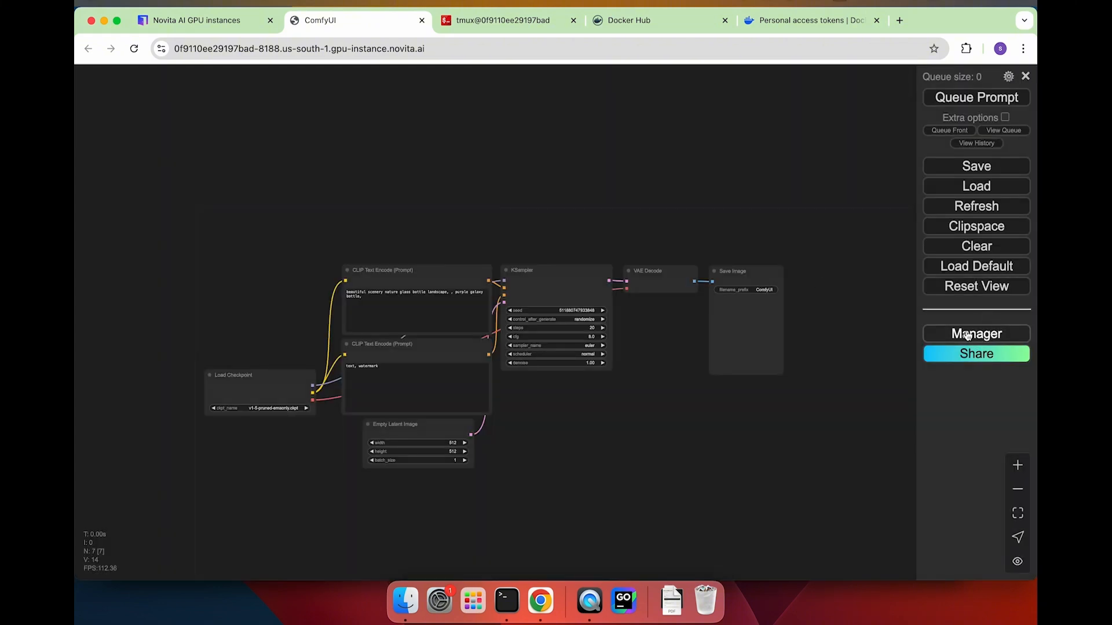
click(967, 334)
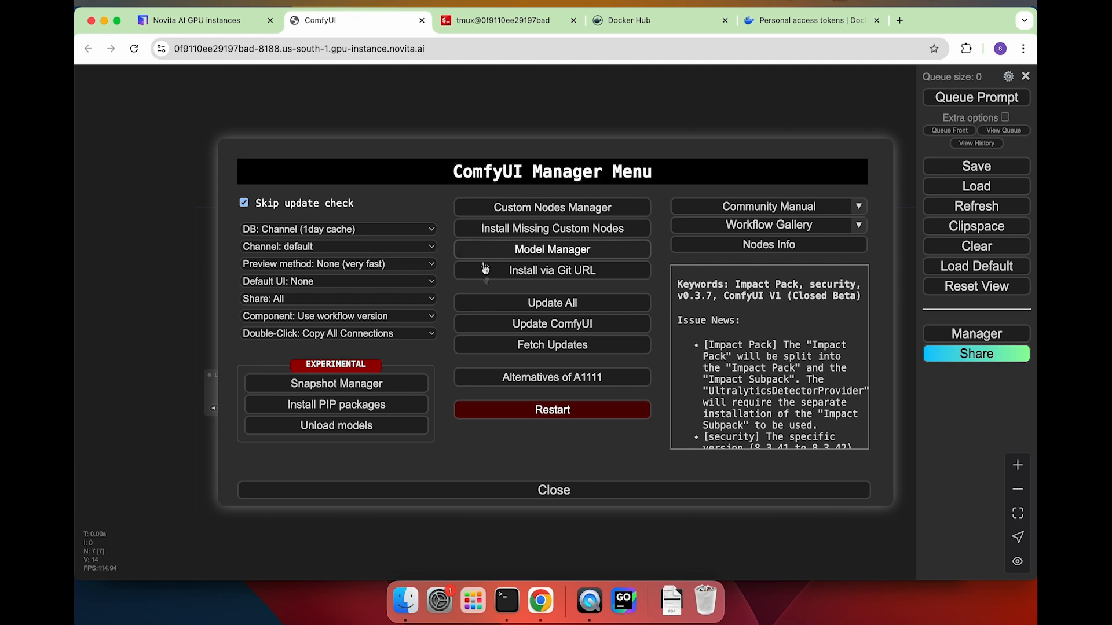
click(507, 491)
Stop the ComfyUI server in the terminal and return to the Novita instances page.
key(ctrl+Tab)
key(ctrl+c)
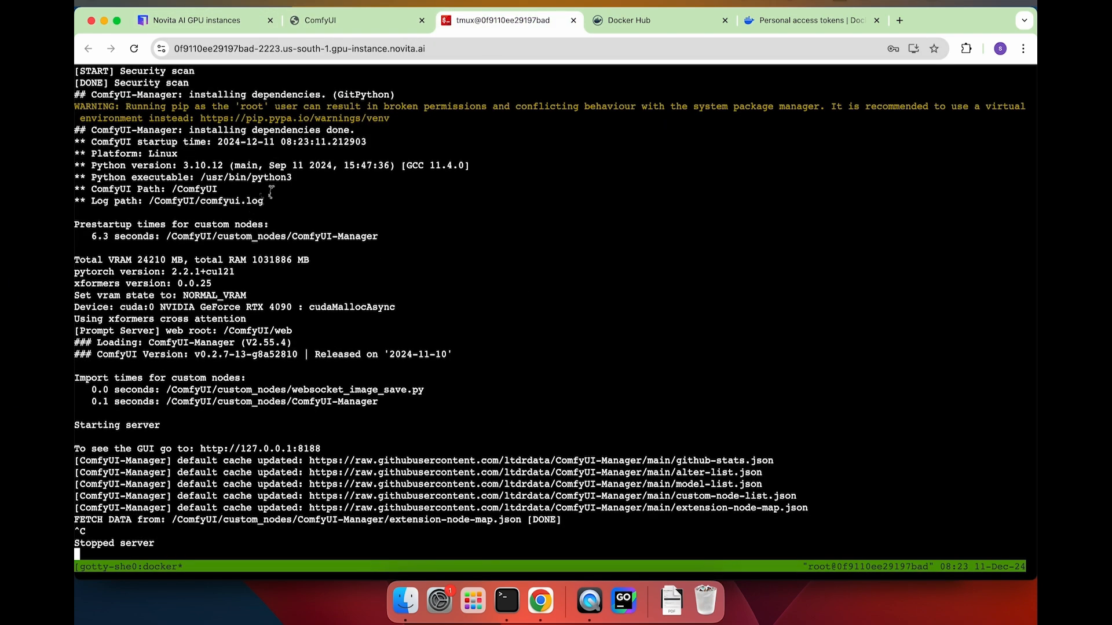
key(super+1)
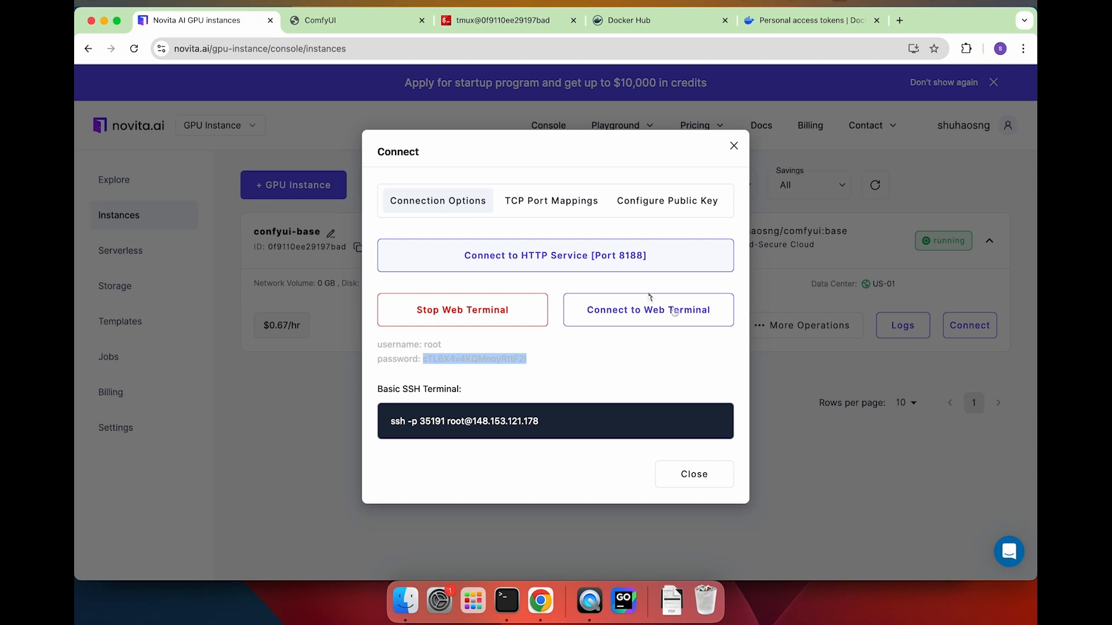
Stop the confyui-base instance, confirming the stop, then open its Save Image form.
click(734, 147)
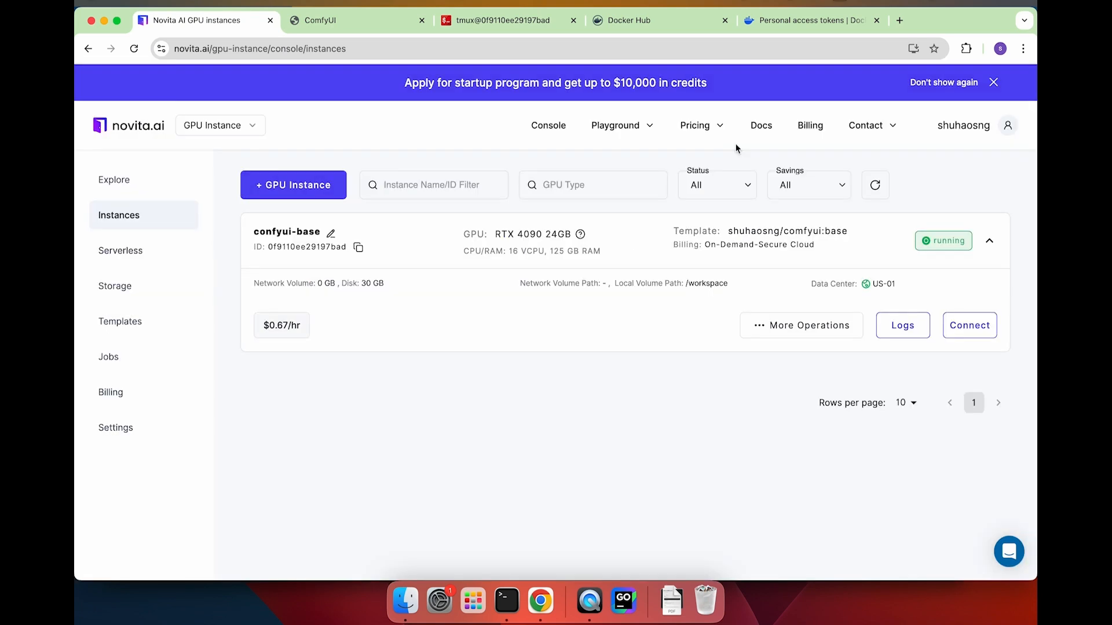
click(830, 321)
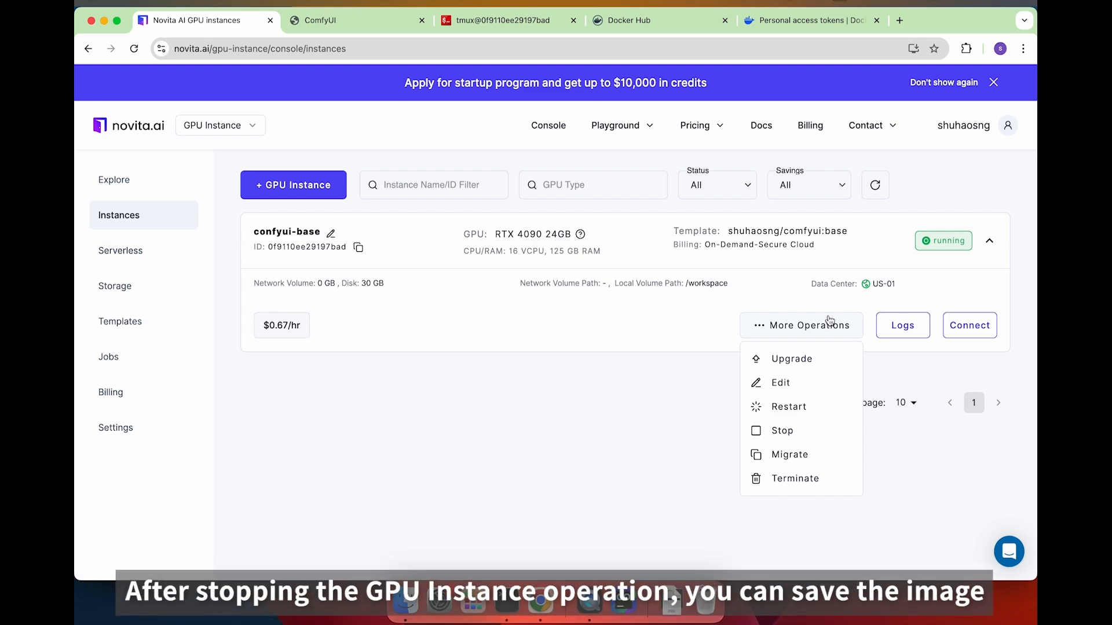
click(782, 430)
click(695, 391)
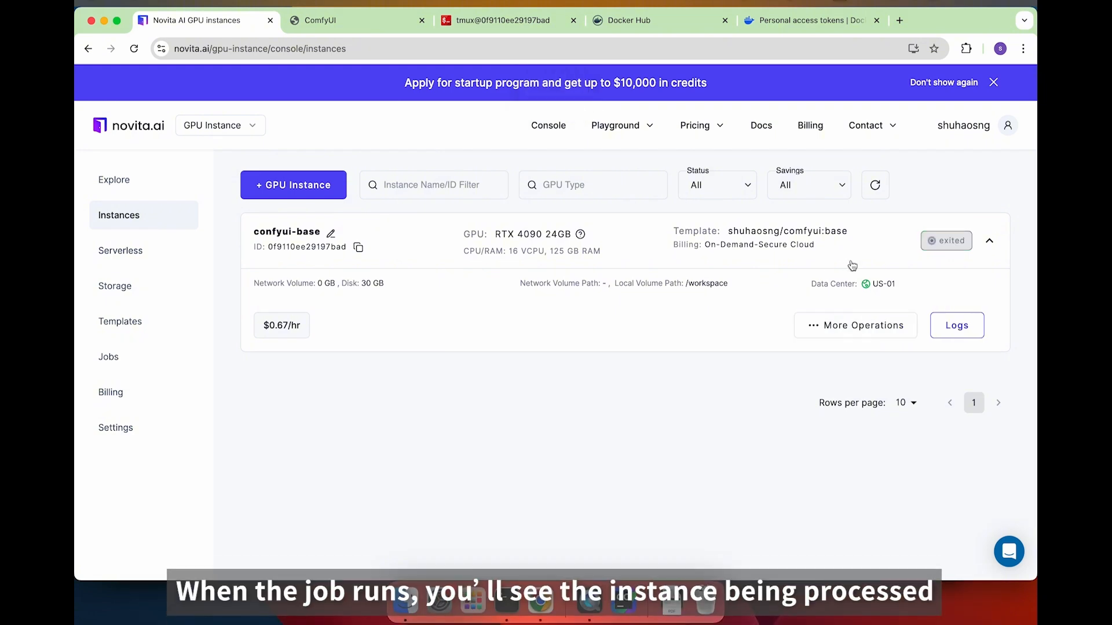
click(855, 325)
click(834, 406)
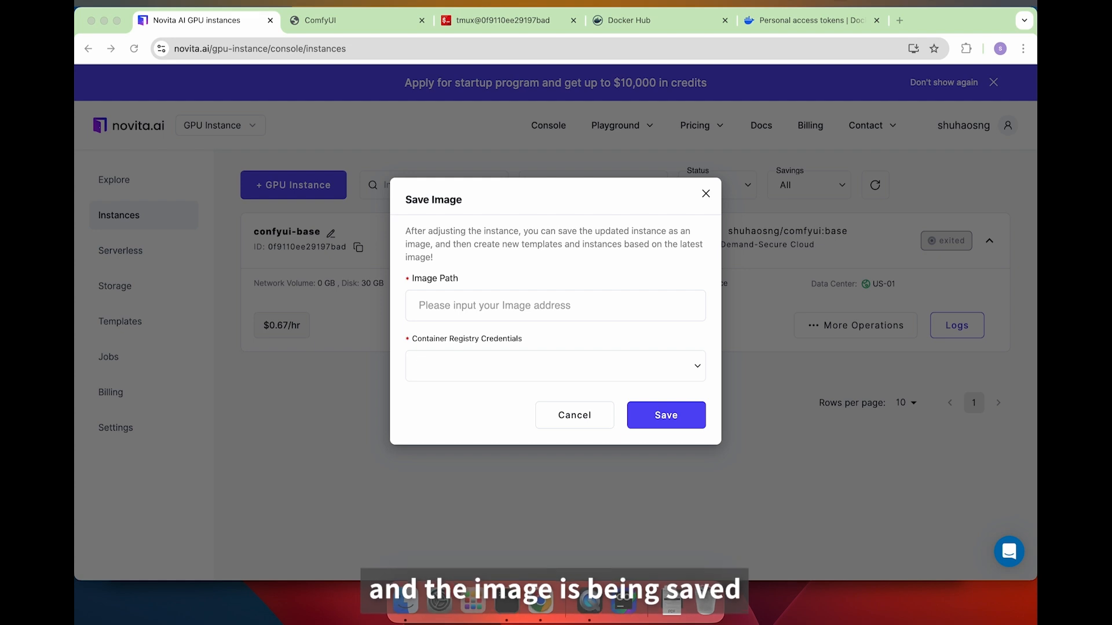
Fill the Save Image form with the comfyui:v0.1 image path and dockerhub registry credentials.
click(496, 305)
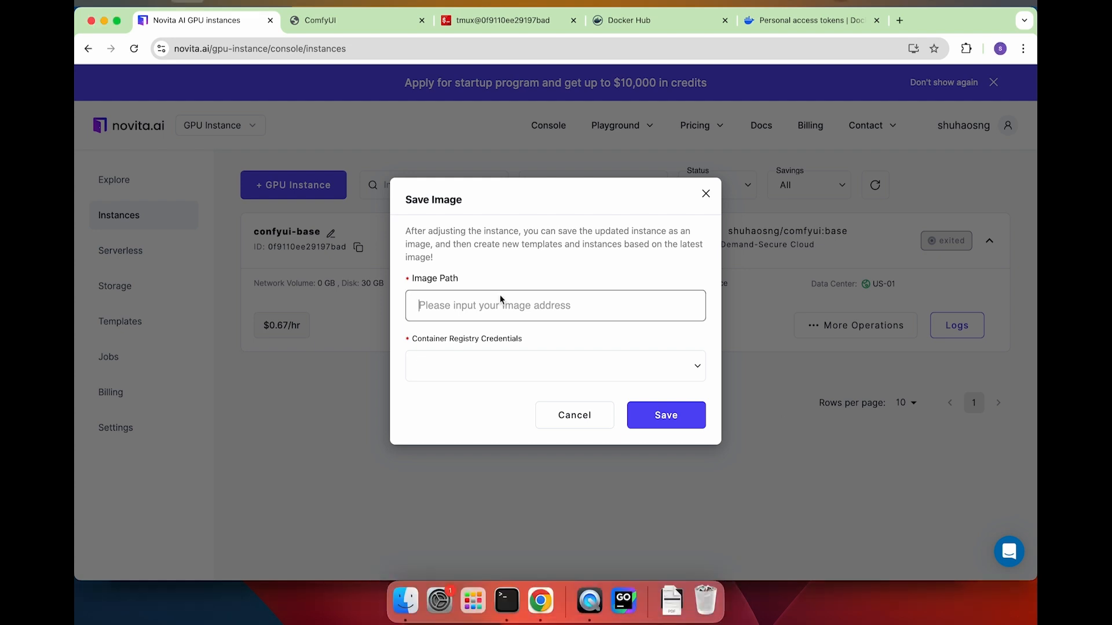
key(super+v)
click(497, 363)
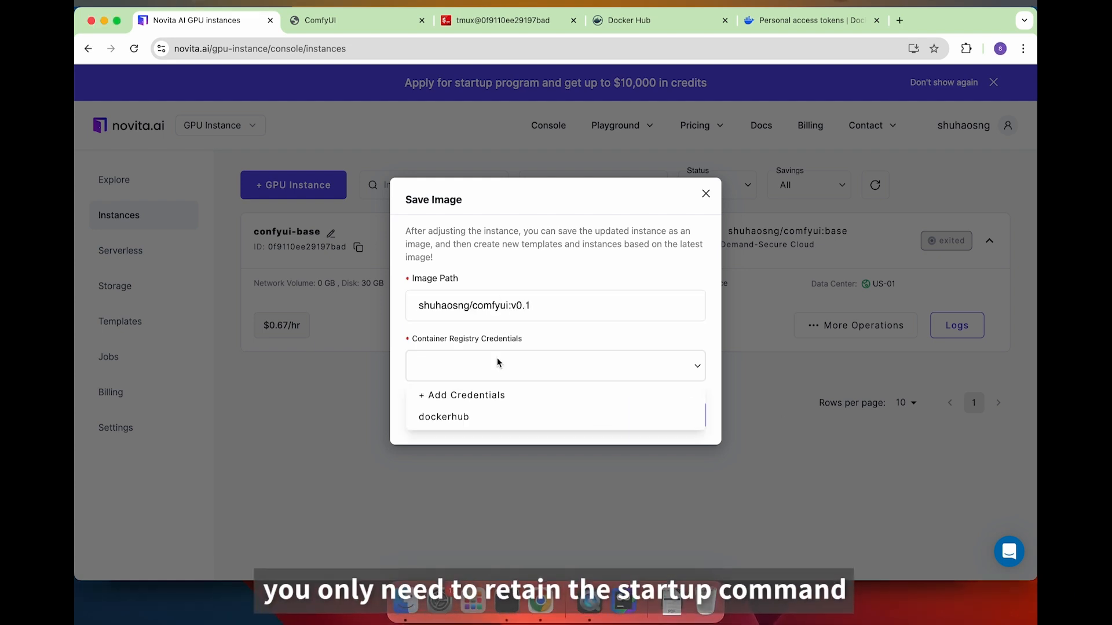
click(602, 414)
Submit the image save and view the SaveImage job's log on the Jobs page.
click(656, 426)
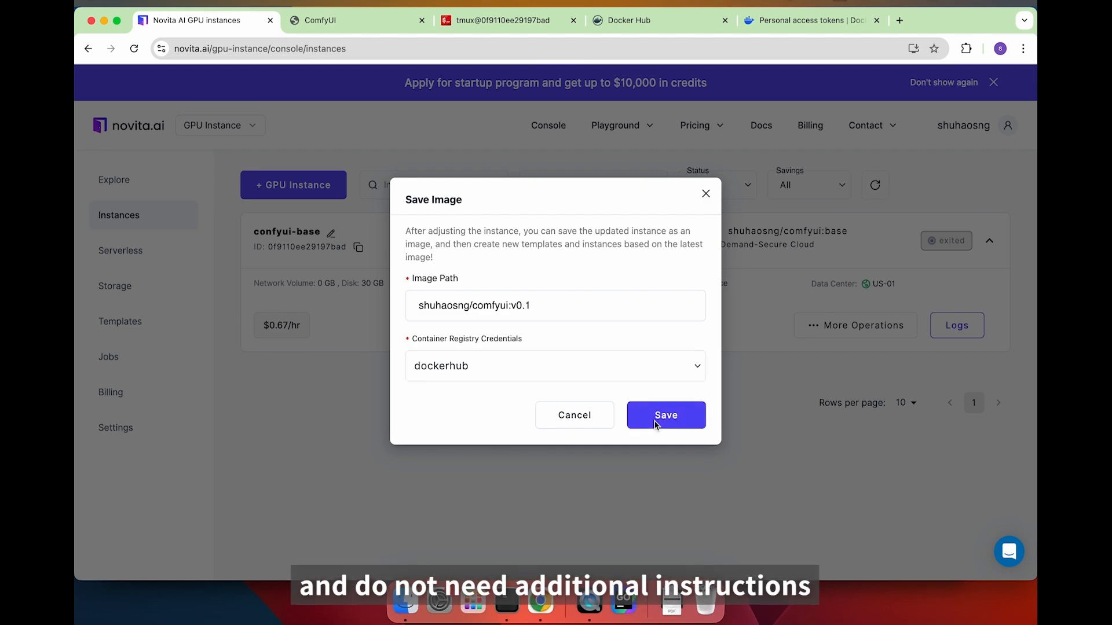
click(660, 378)
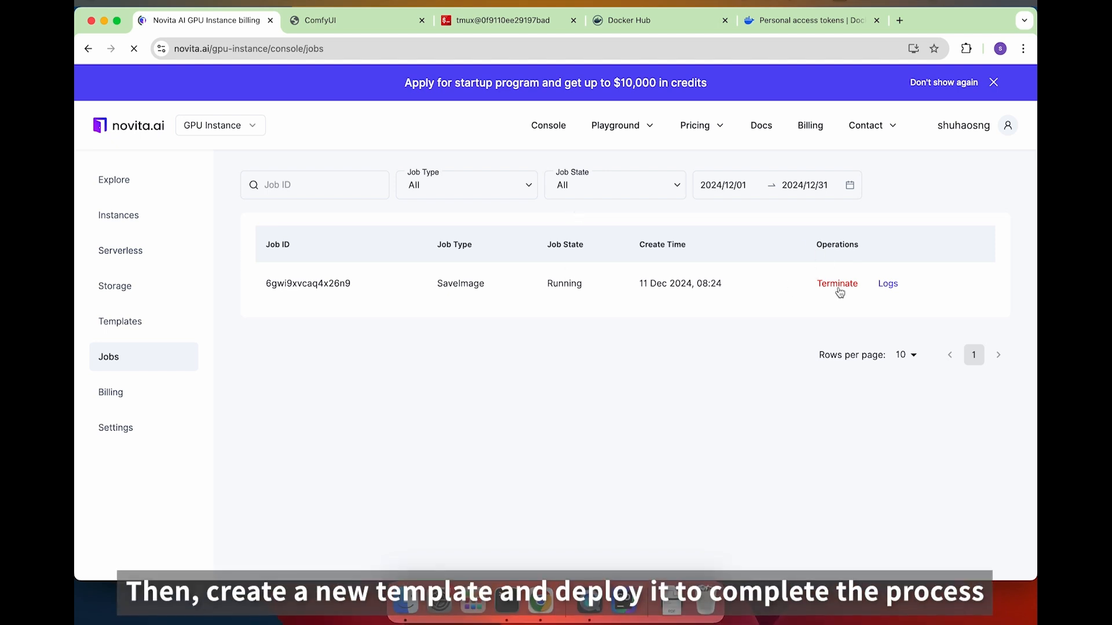
click(889, 285)
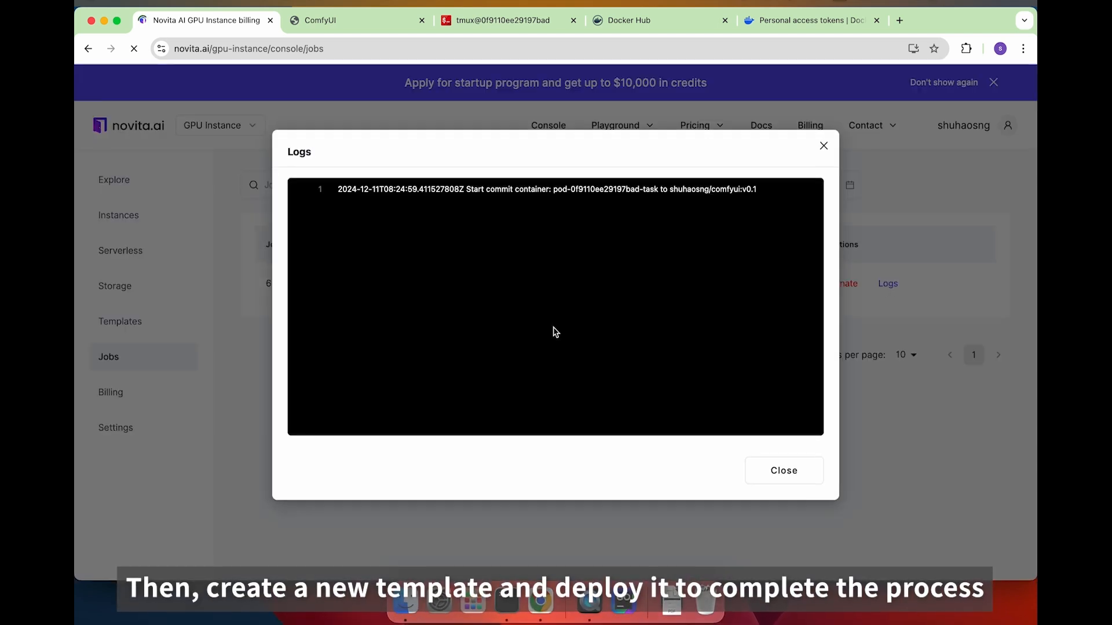